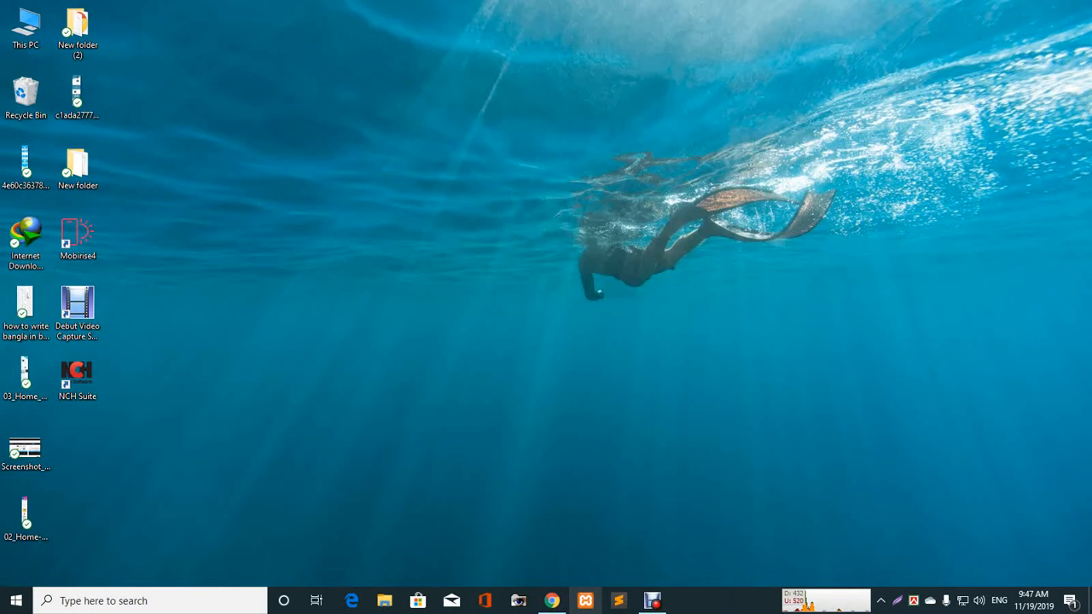
- Search Google for 'xampp free download' and open the apachefriends.org download page
click(552, 600)
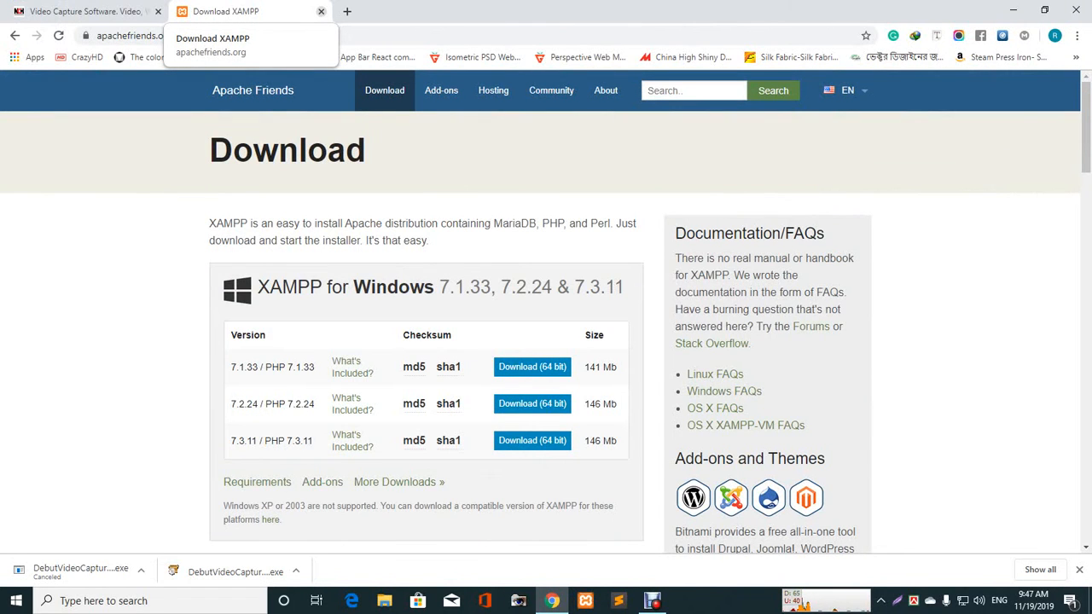
click(320, 11)
key(ctrl+t)
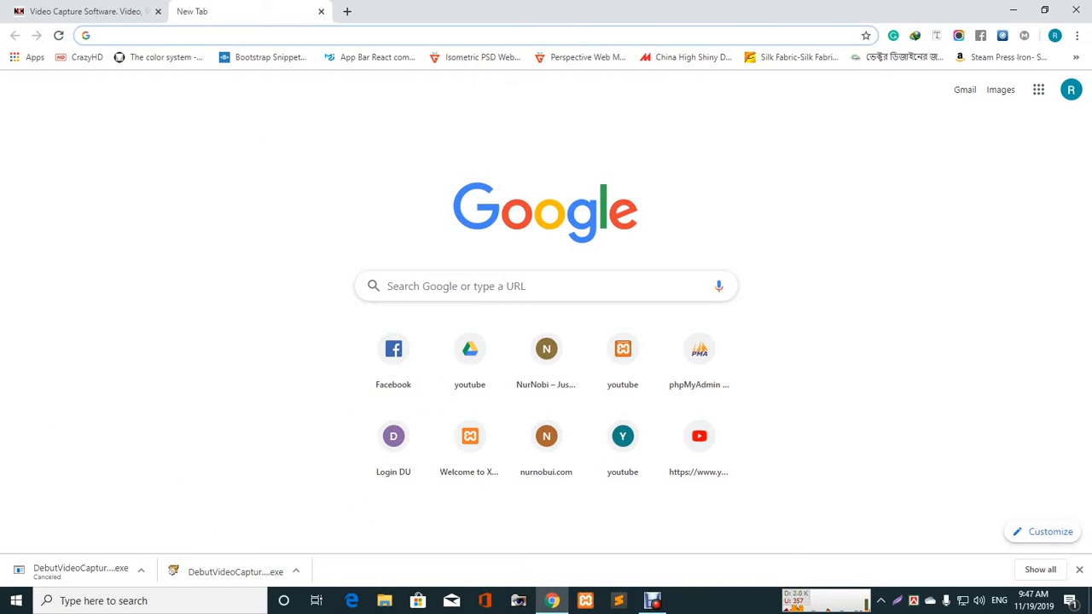
text(xa)
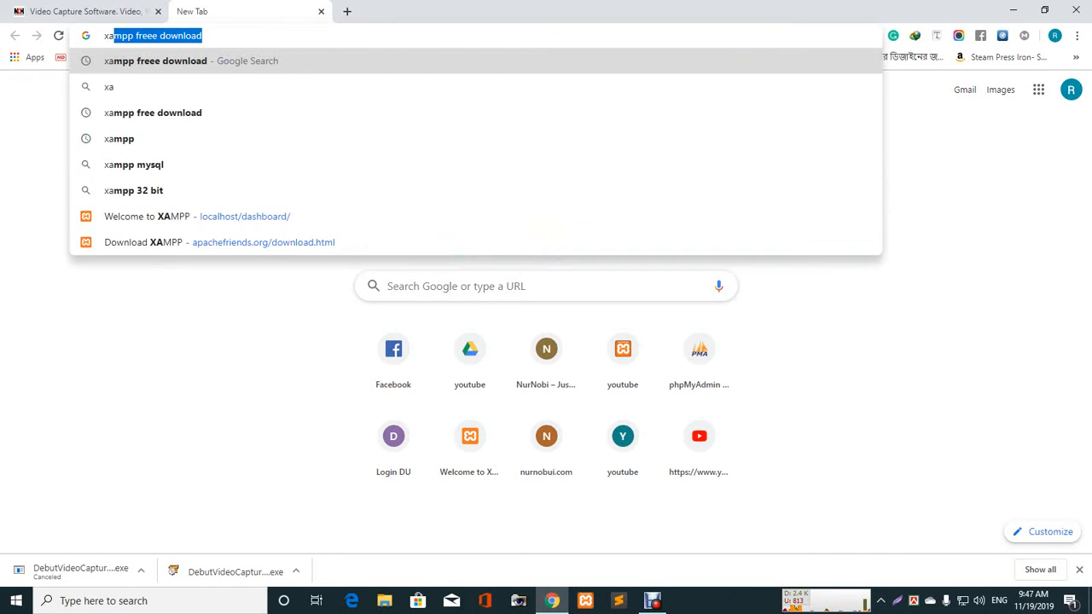
text(m)
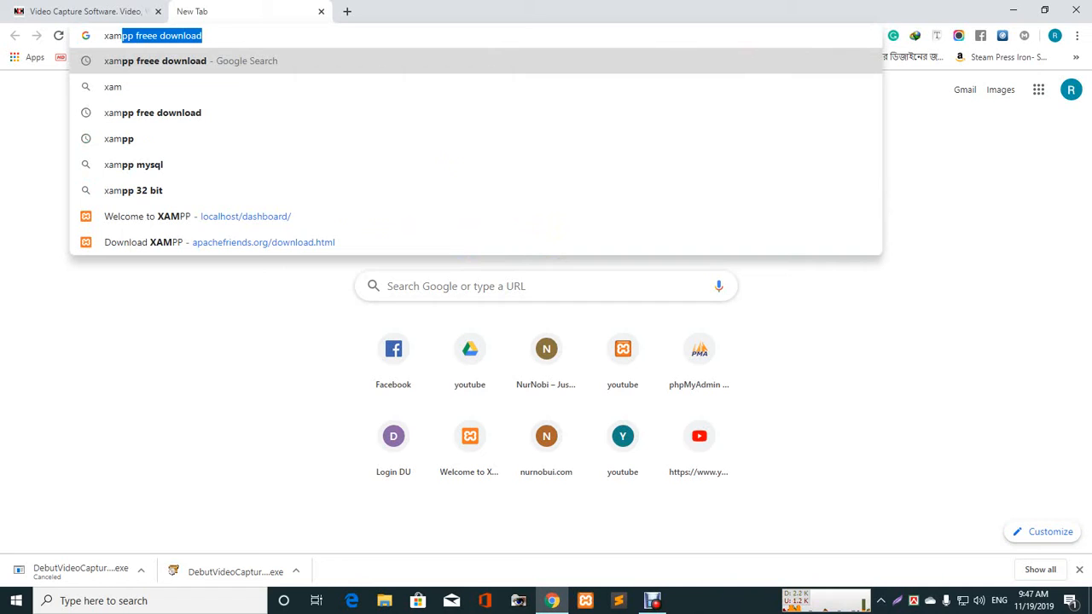
key(Return)
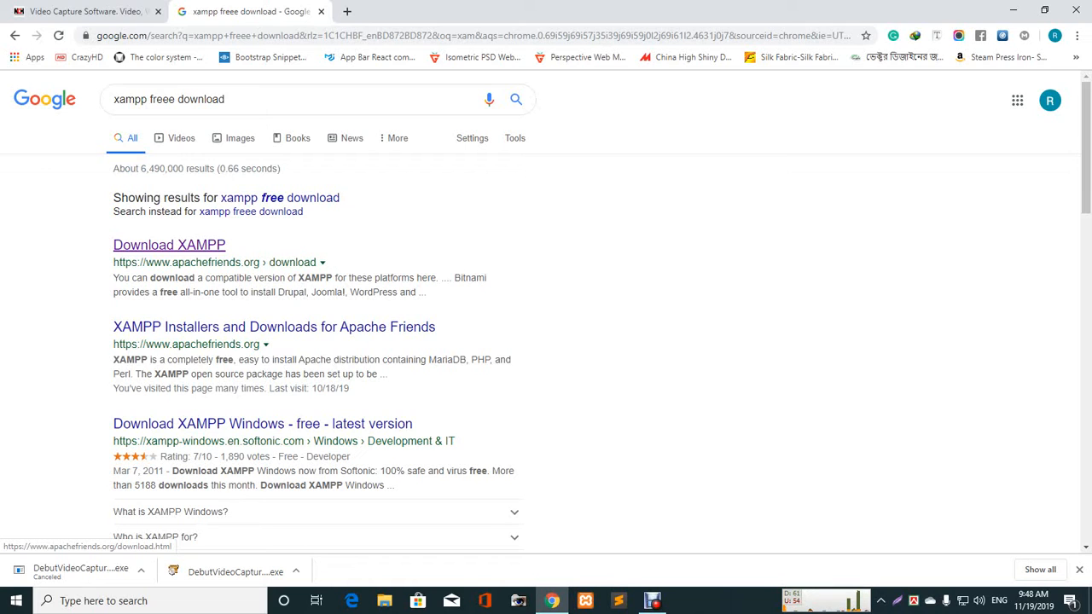
click(169, 245)
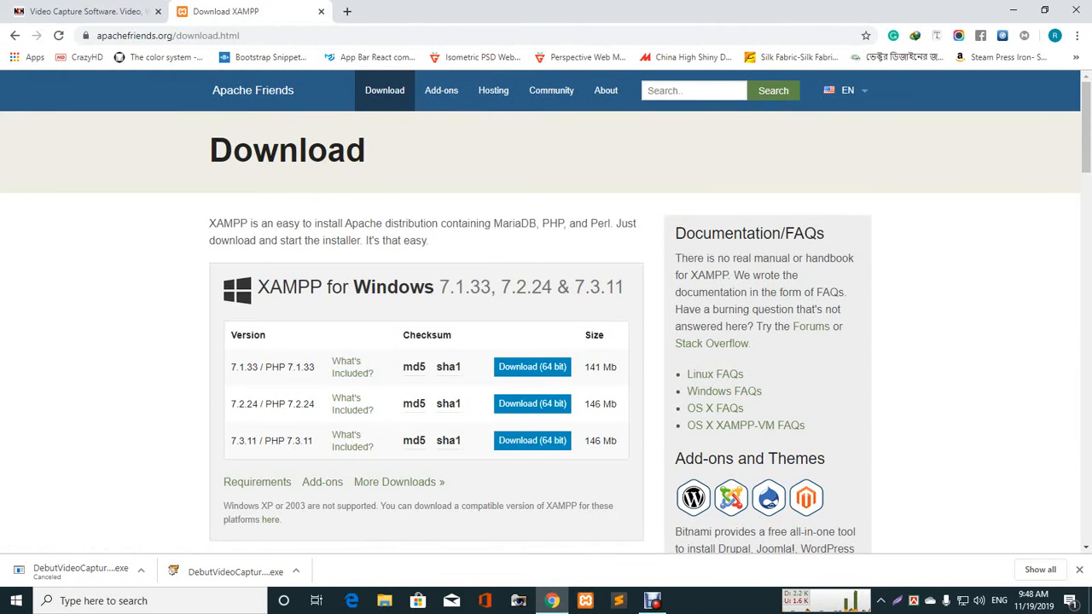
- Review the available XAMPP versions on the download page, then minimize Chrome
scroll(546, 341, down, 5)
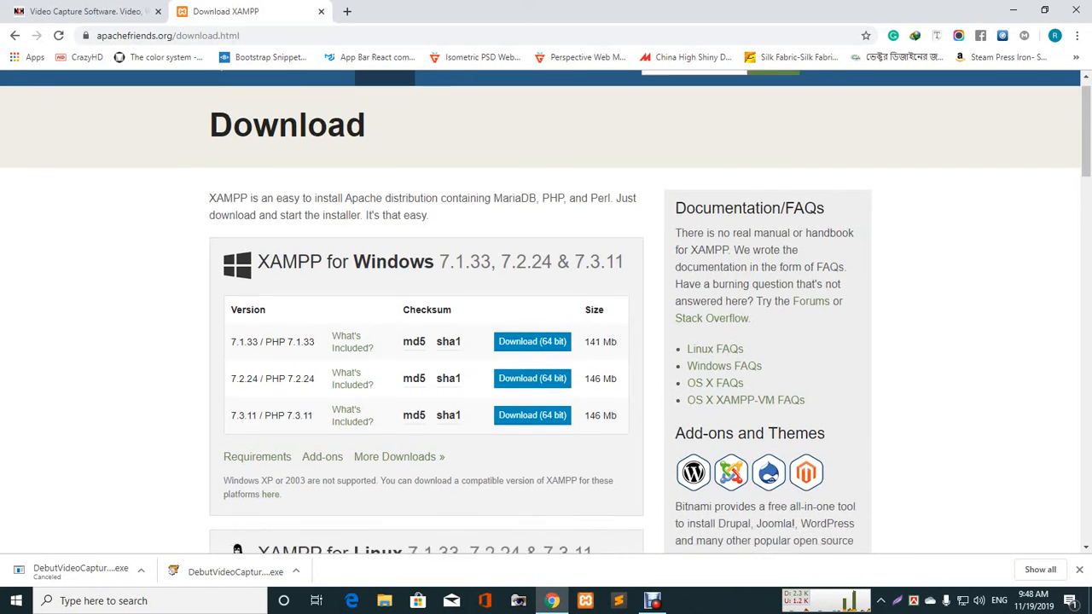
scroll(448, 286, down, 2)
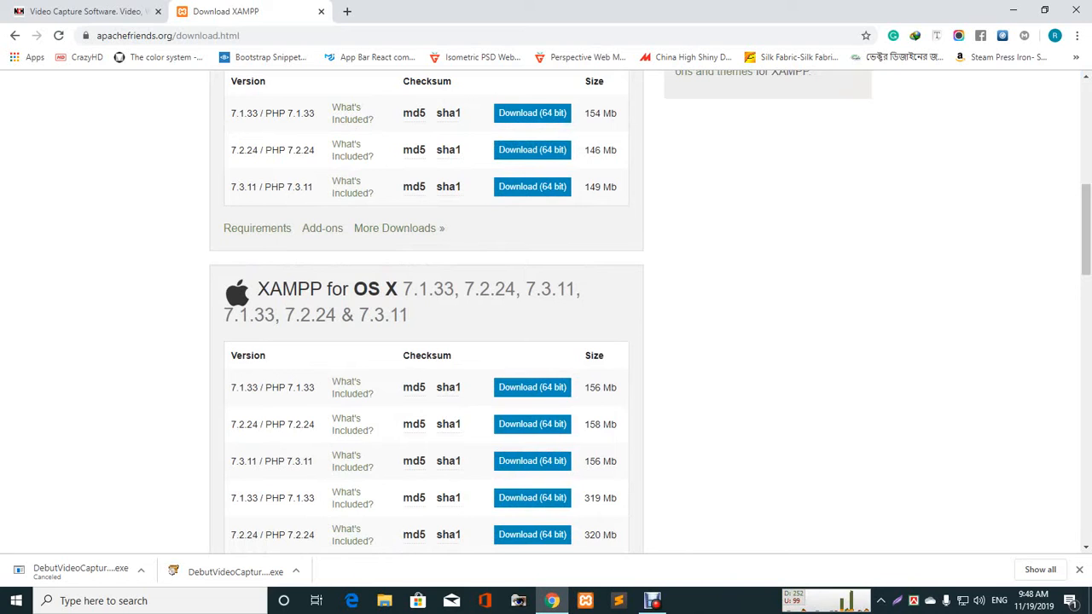
scroll(546, 341, up, 2)
scroll(546, 341, up, 4)
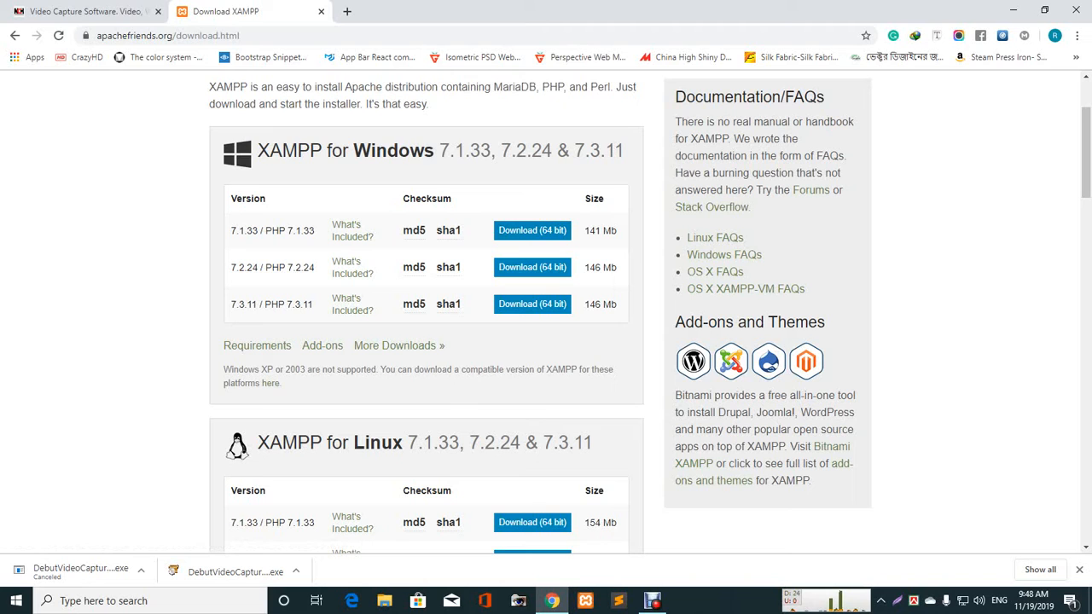
click(1012, 11)
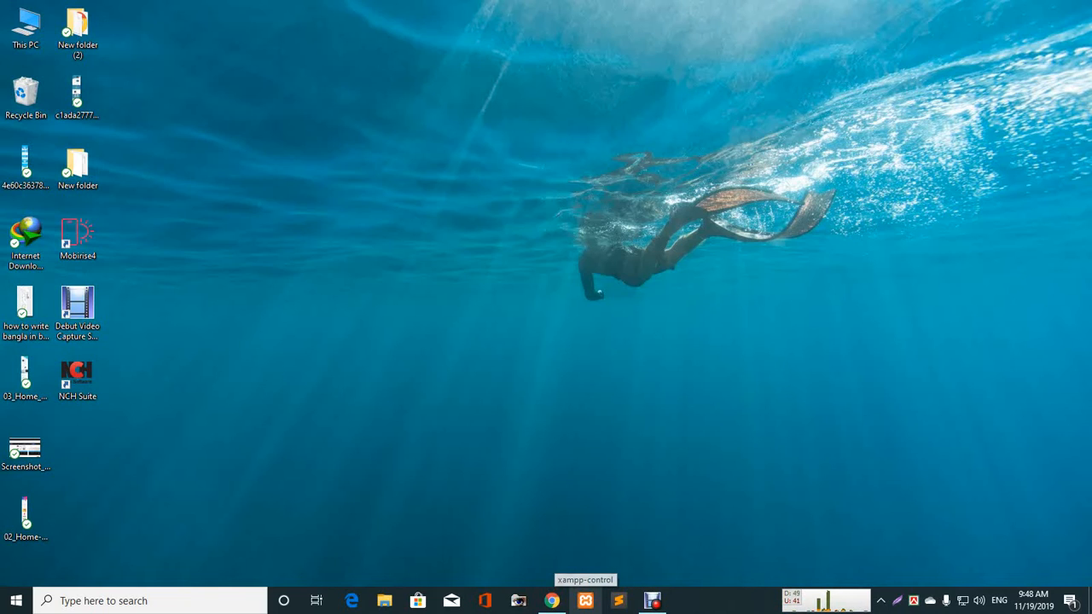
- Launch XAMPP, close the duplicate window, start Apache and MySQL, then minimize the panel
click(585, 601)
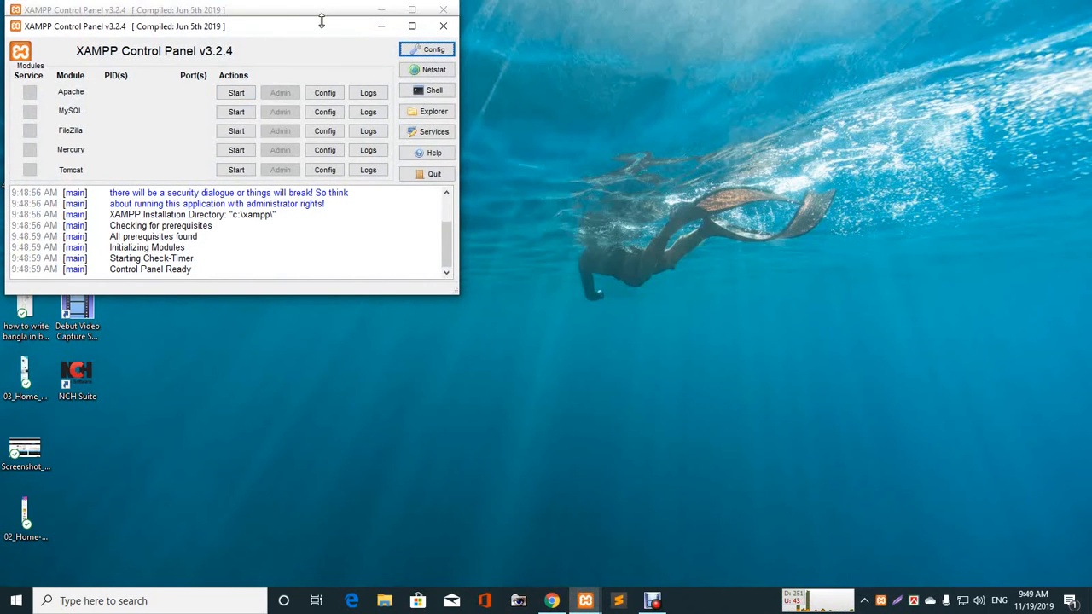
drag(277, 15, 371, 54)
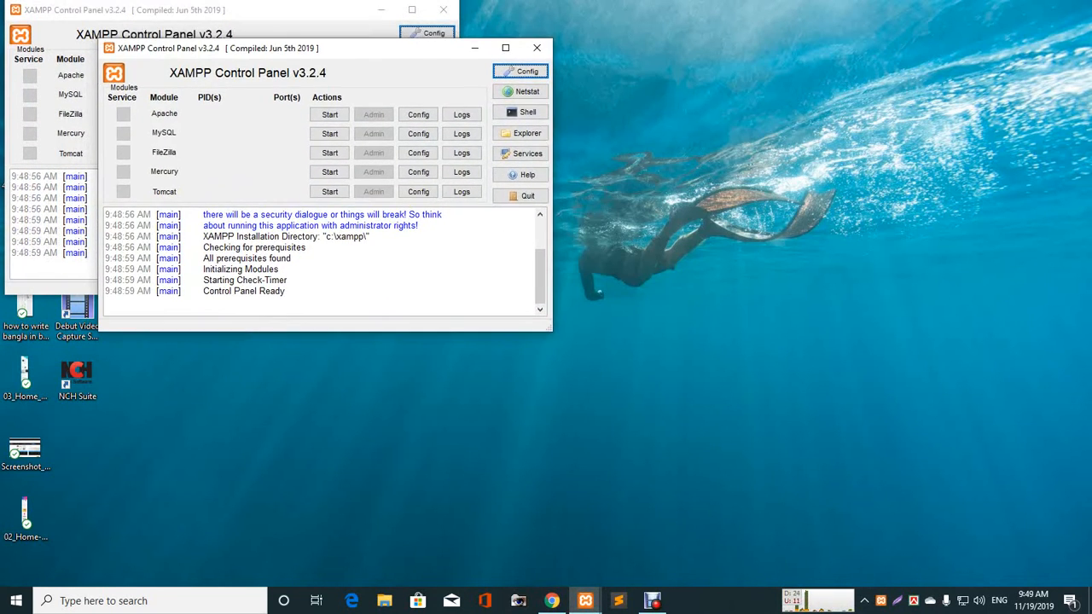
click(536, 48)
drag(302, 8, 399, 58)
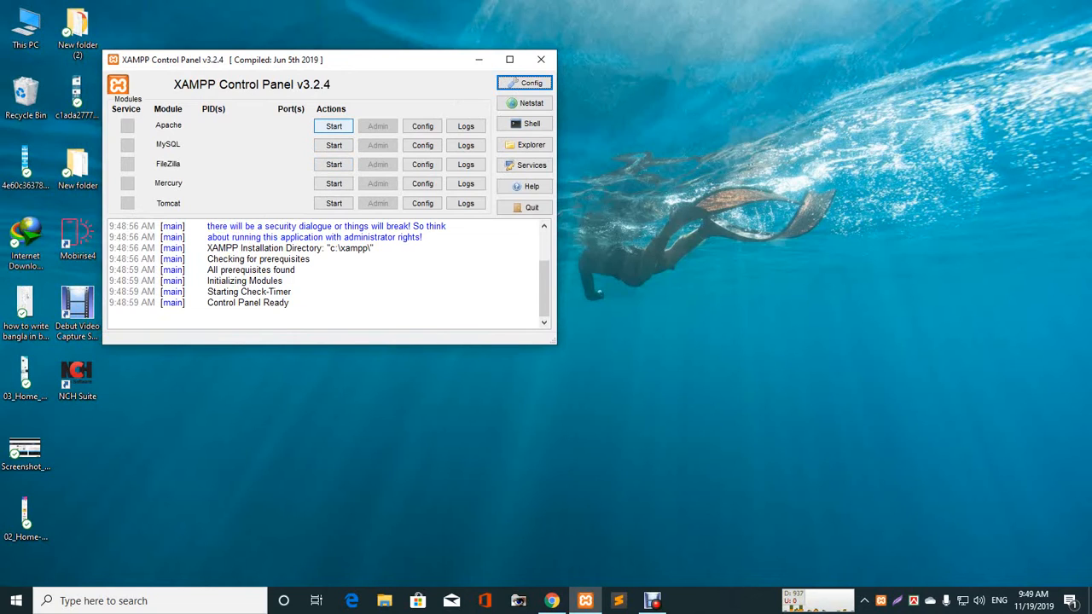
click(333, 126)
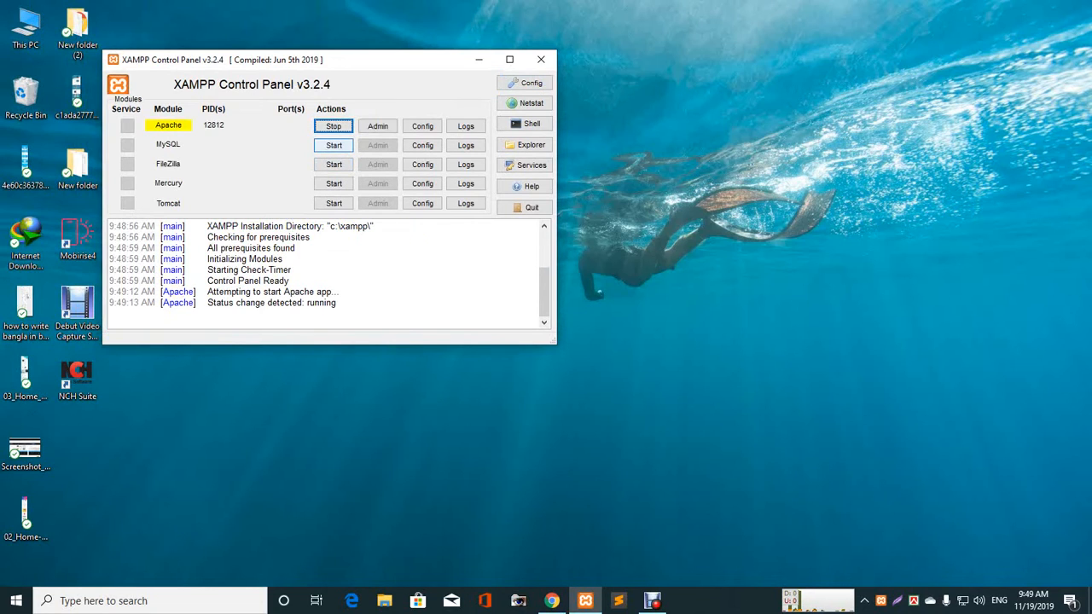
click(334, 145)
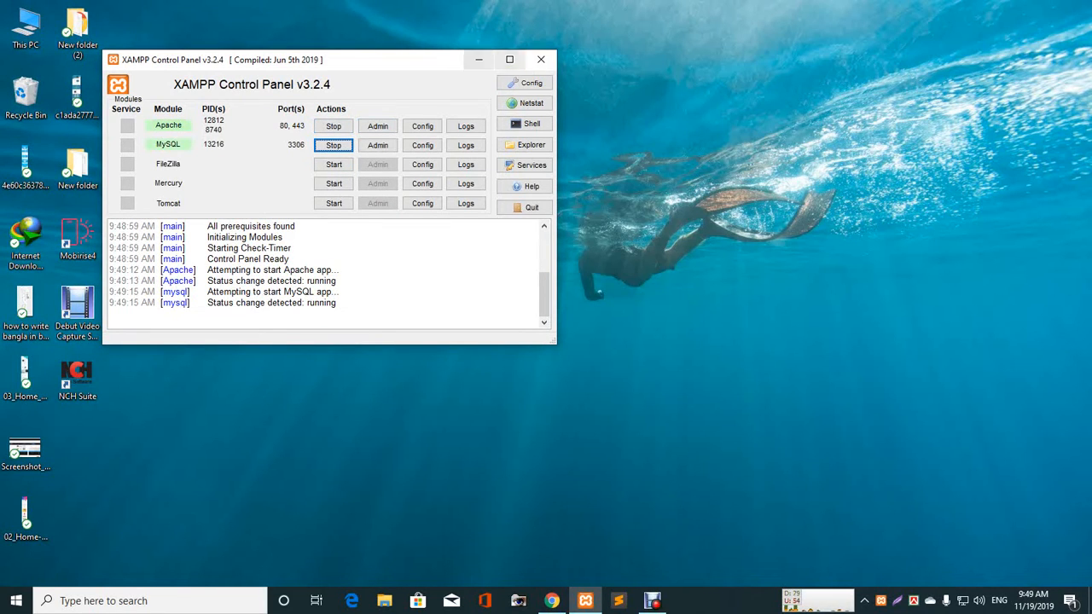
click(479, 60)
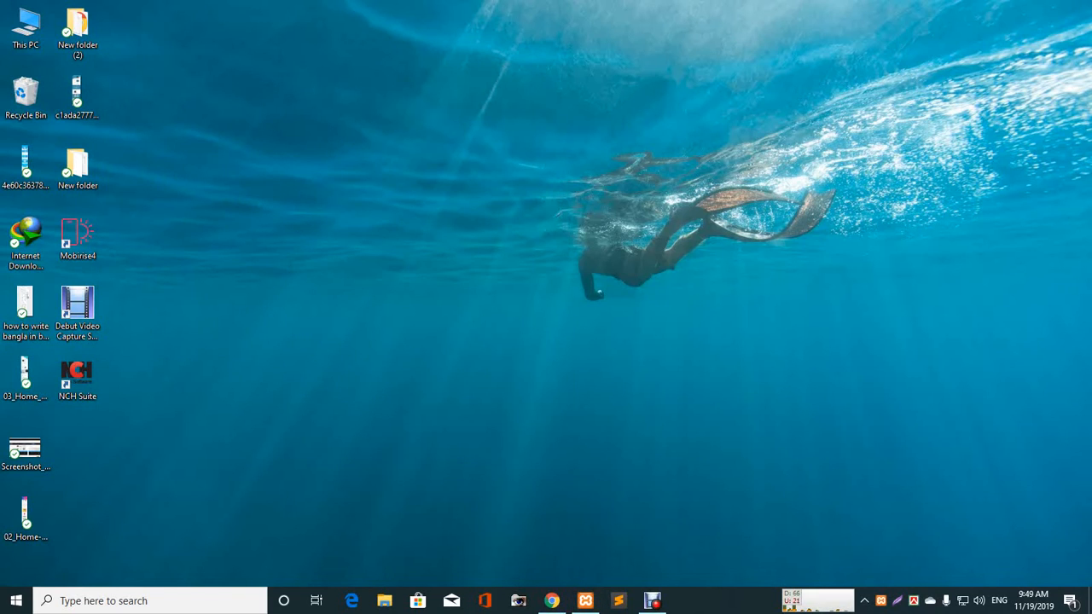
- Restore Chrome and load localhost/phpmyadmin in a new tab
mouse_move(552, 600)
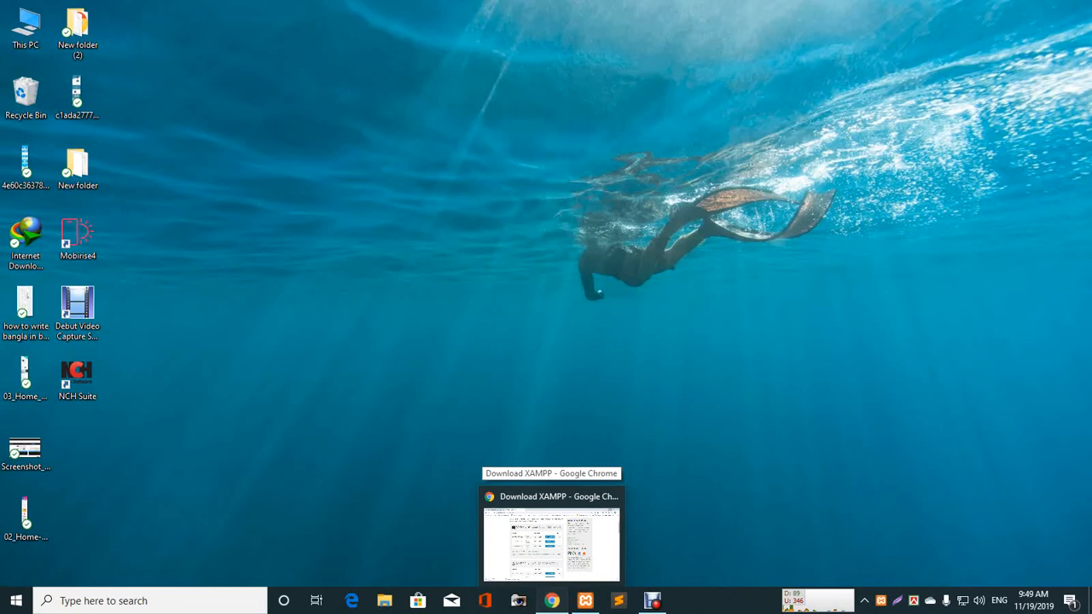
click(551, 539)
click(346, 11)
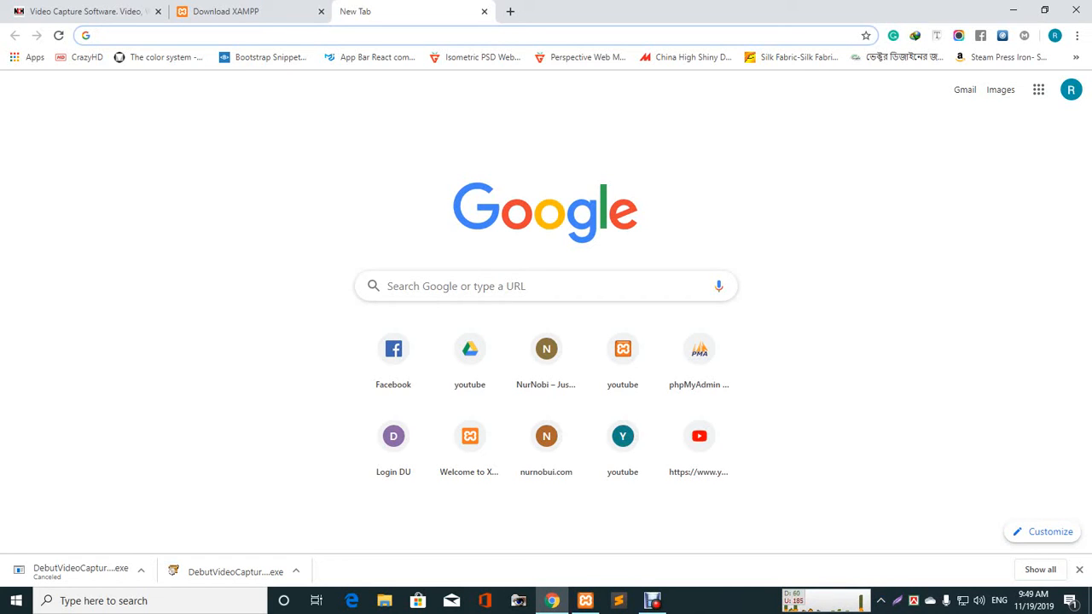
text(lo)
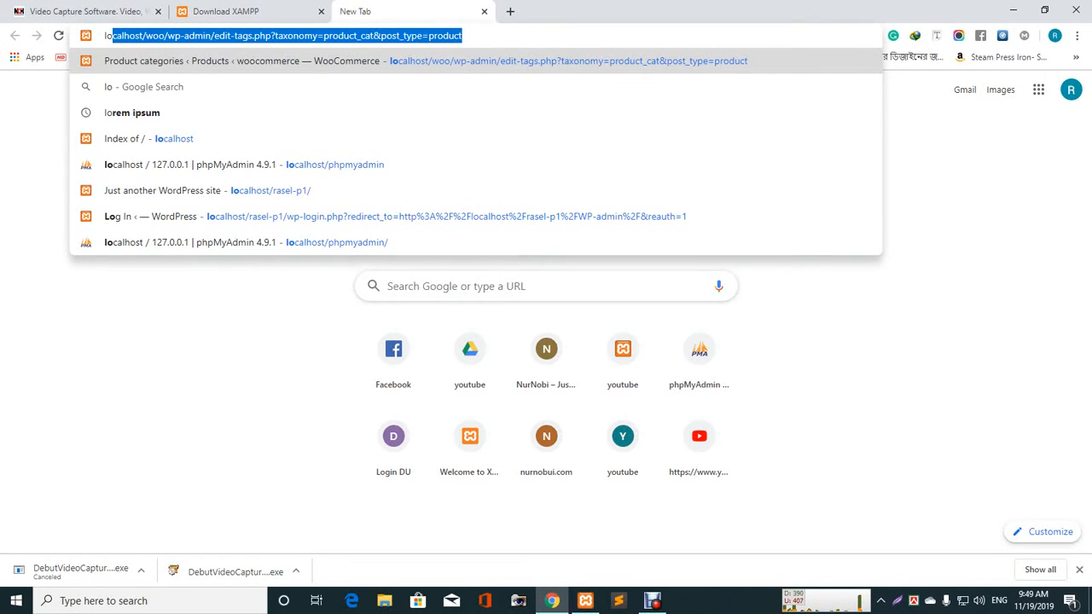
text(calh)
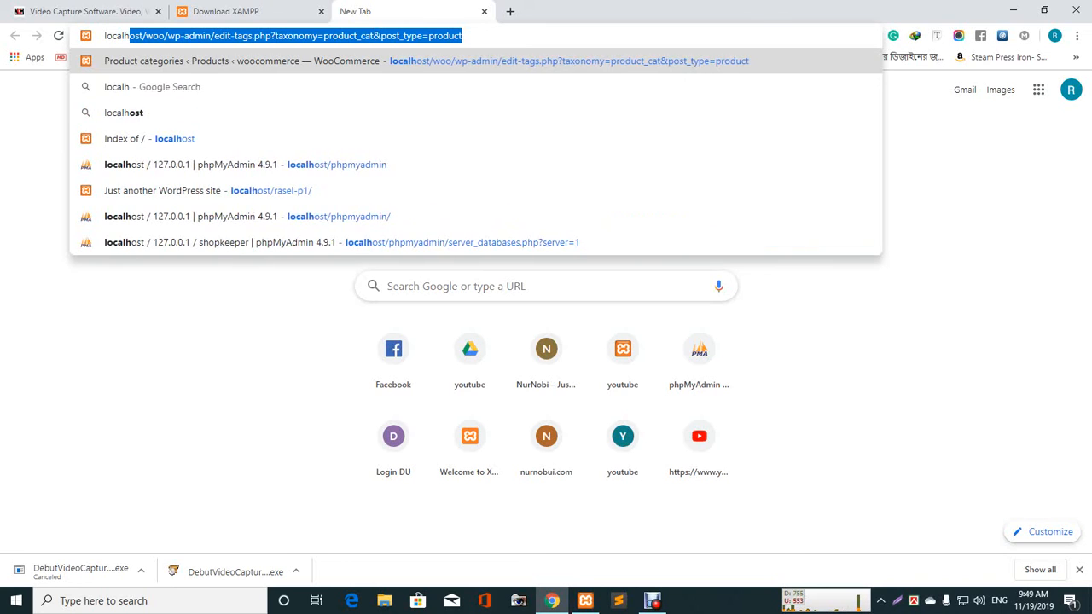
text(ost)
key(BackSpace)
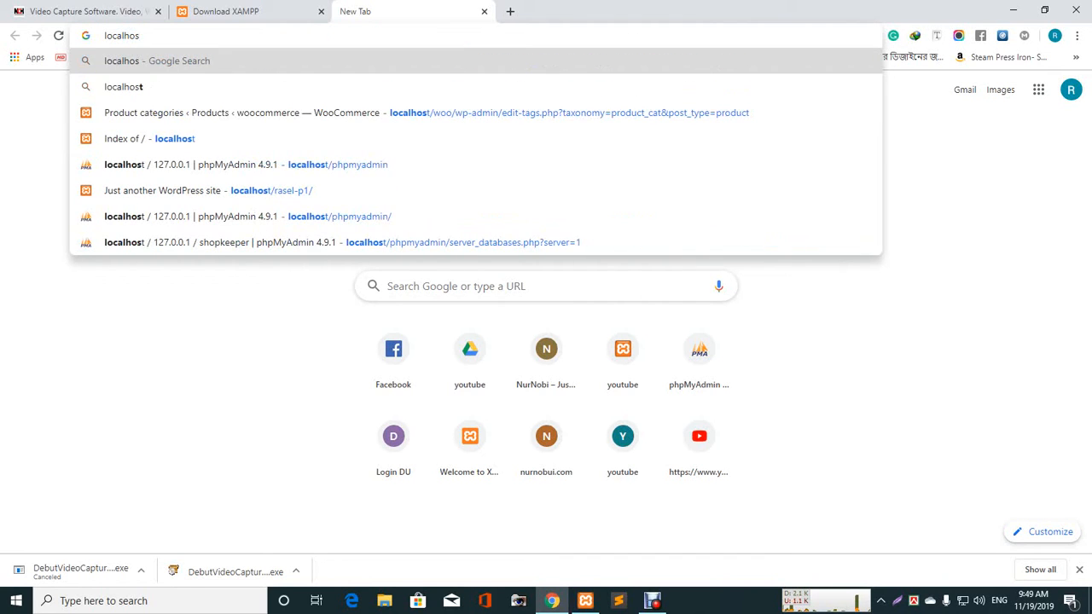
text(t/)
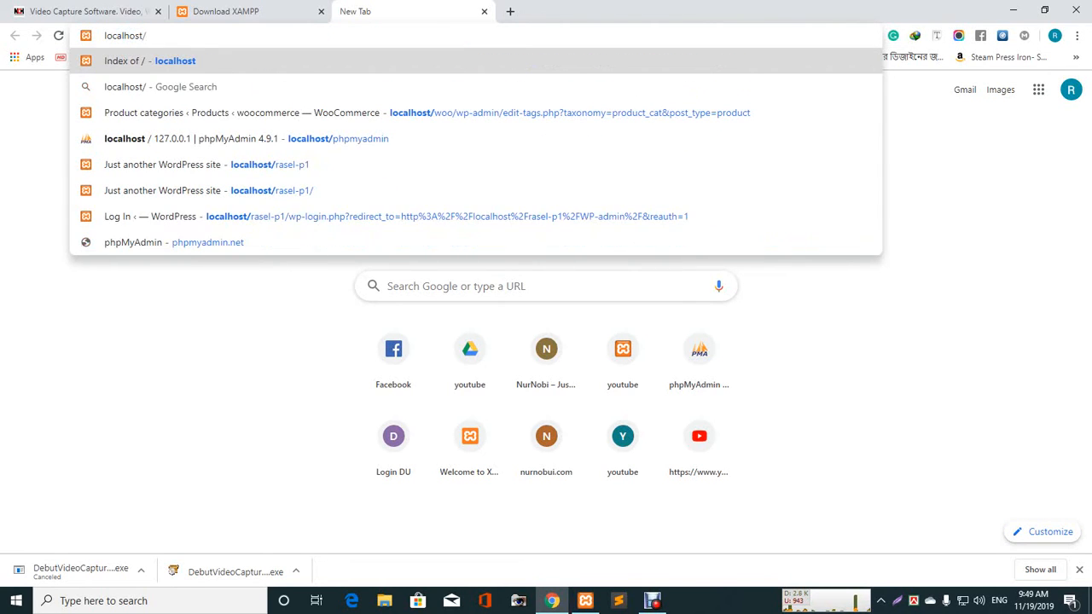
text(py)
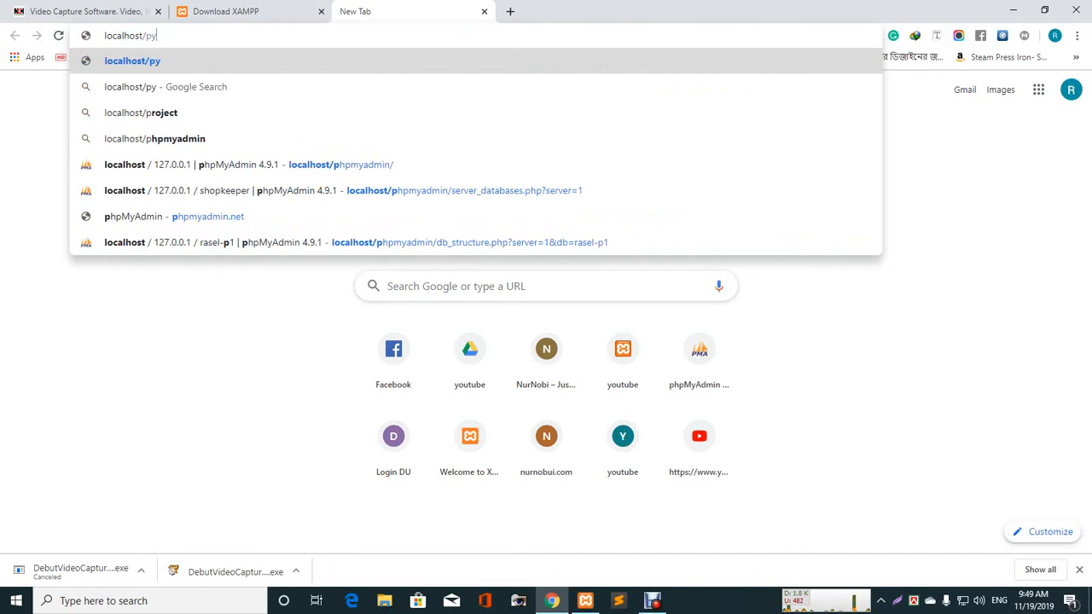
key(BackSpace)
text(h)
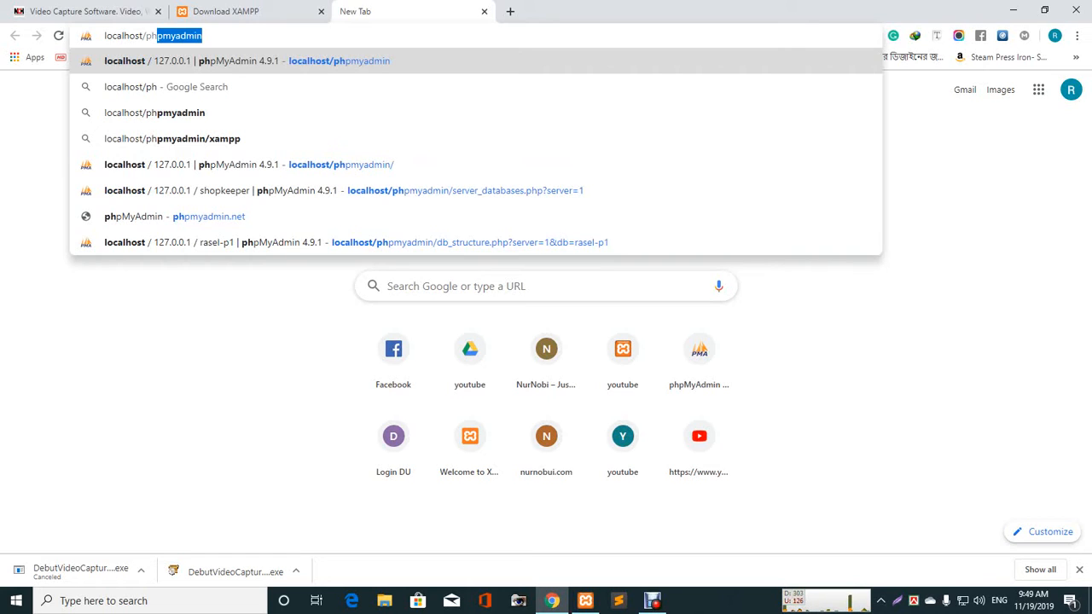
key(Return)
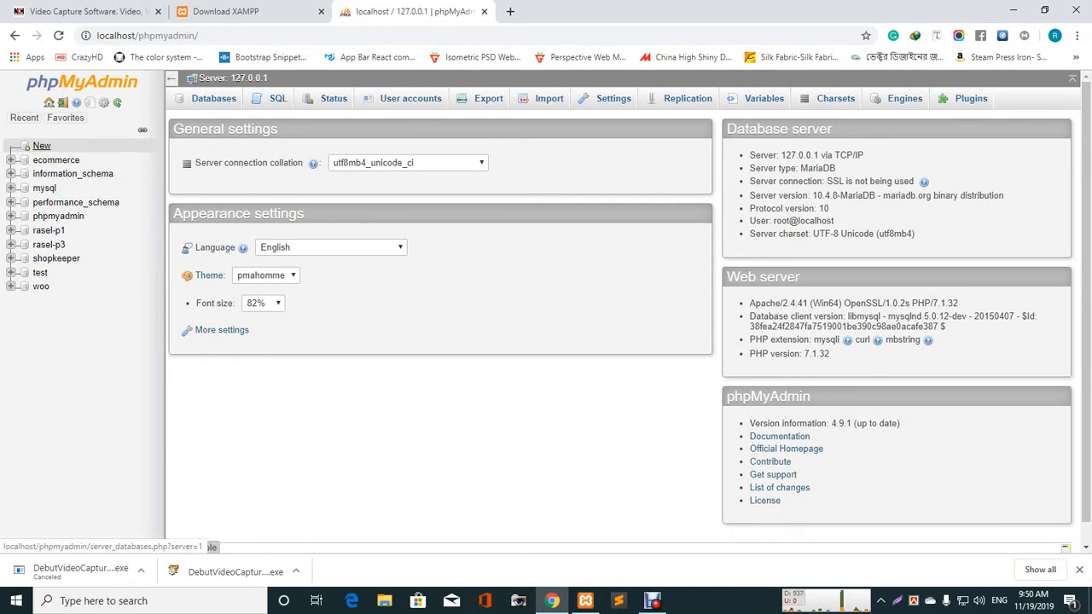
- Create a database named mastia with utf8_general_ci collation
click(41, 146)
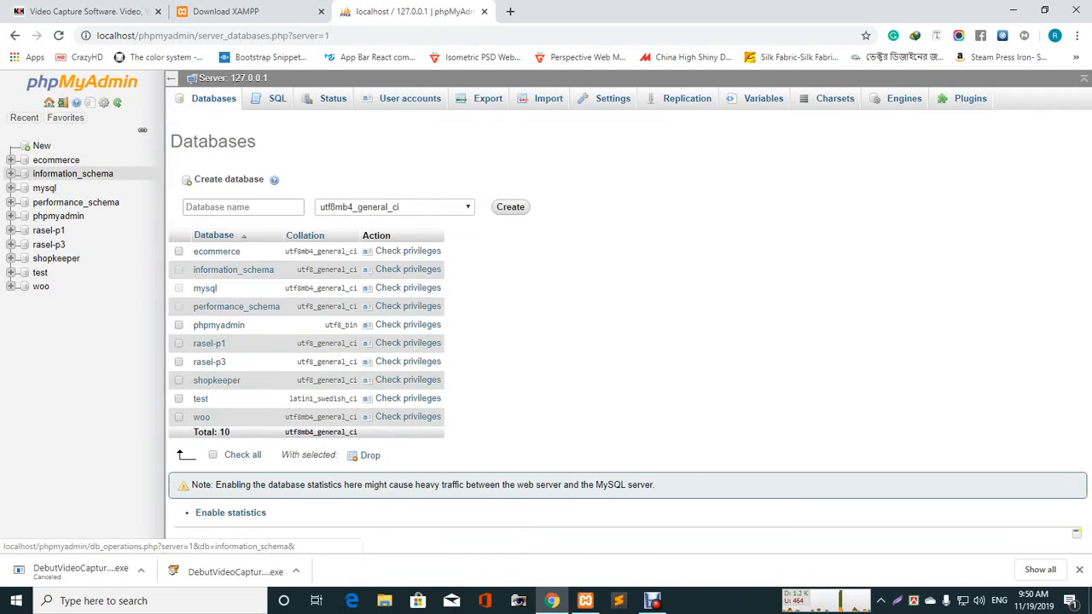
click(243, 206)
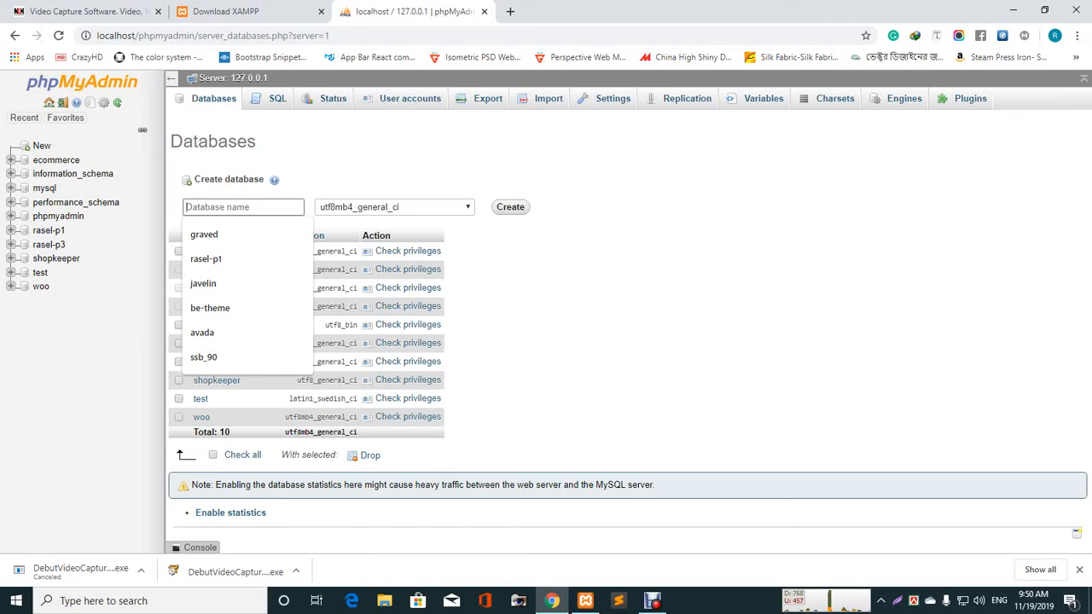
text(mas)
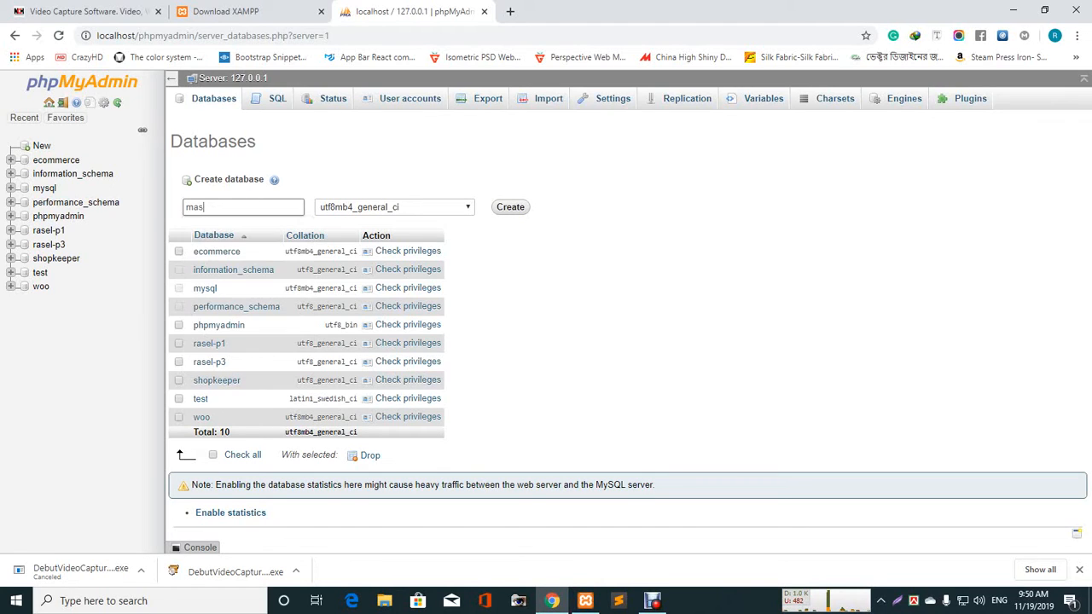
text(tia)
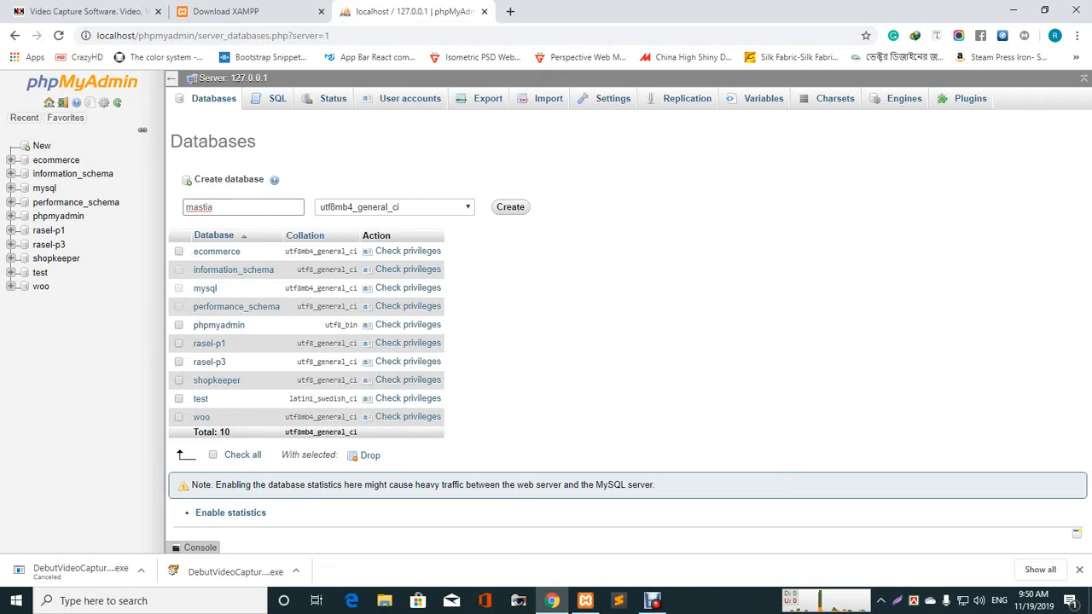
click(395, 207)
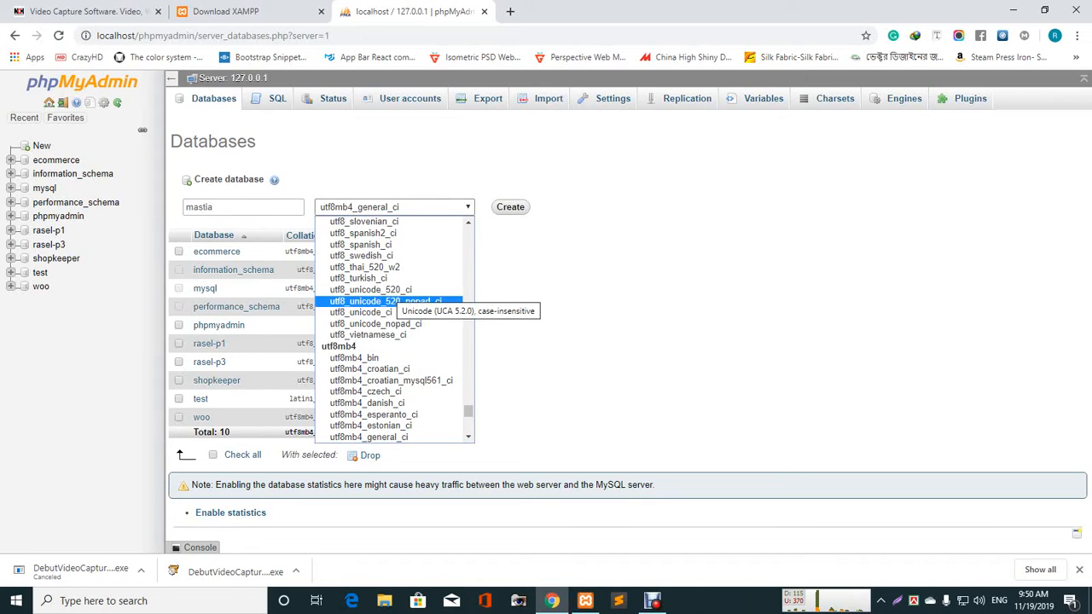
scroll(395, 300, up, 2)
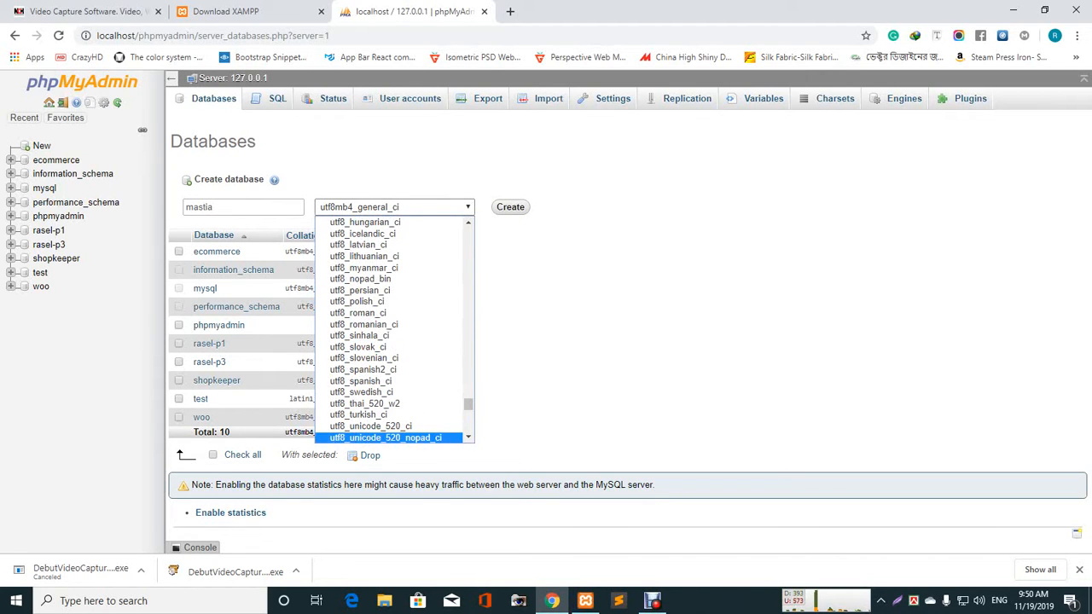
scroll(395, 302, up, 3)
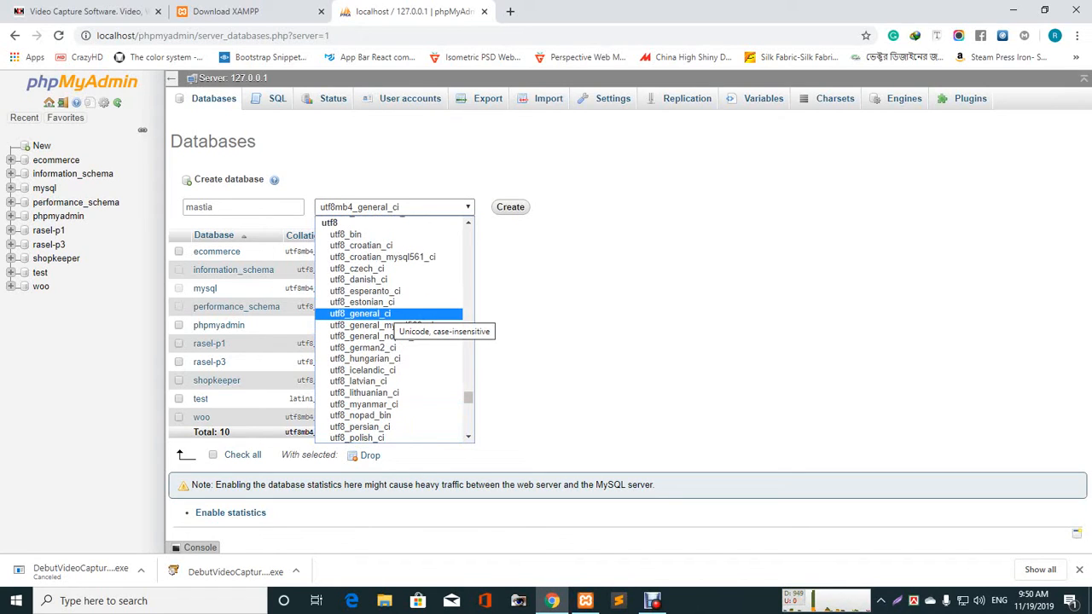
click(395, 313)
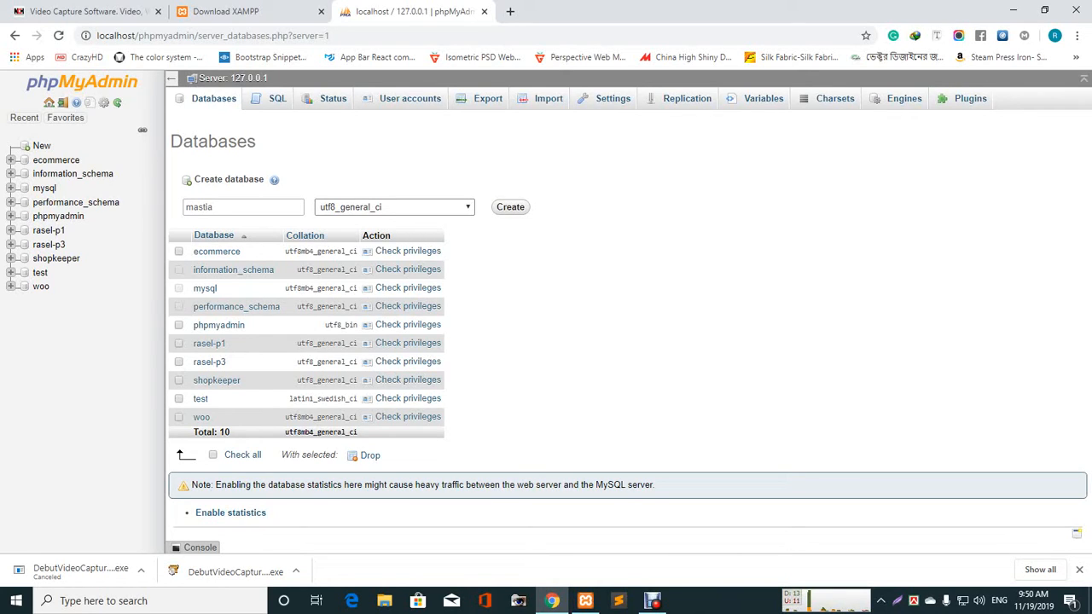
click(510, 208)
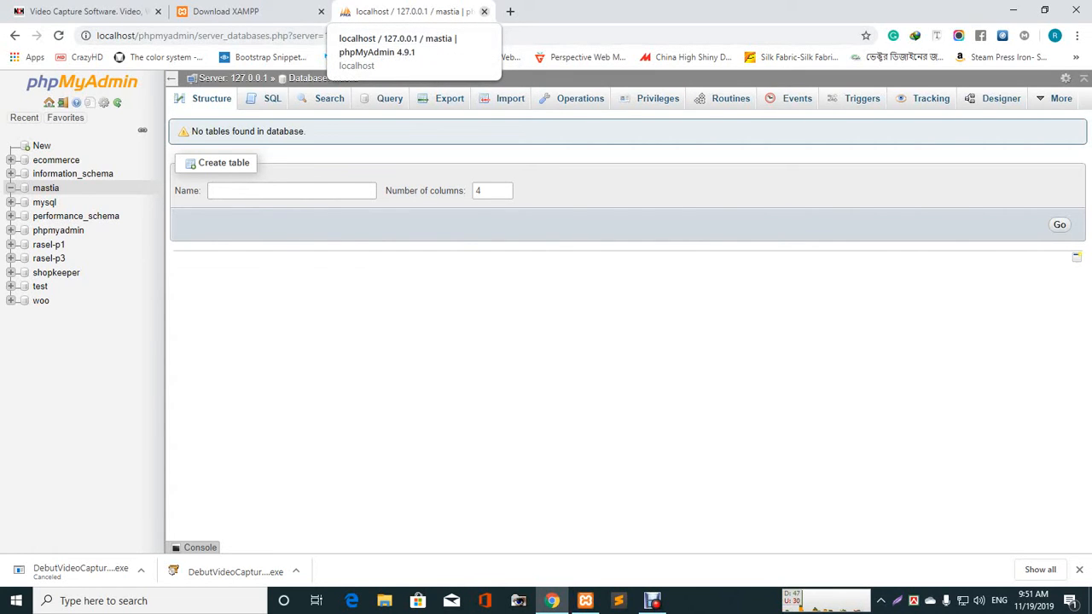
- Close the phpMyAdmin and XAMPP tabs, leave a blank tab, and minimize Chrome
click(483, 11)
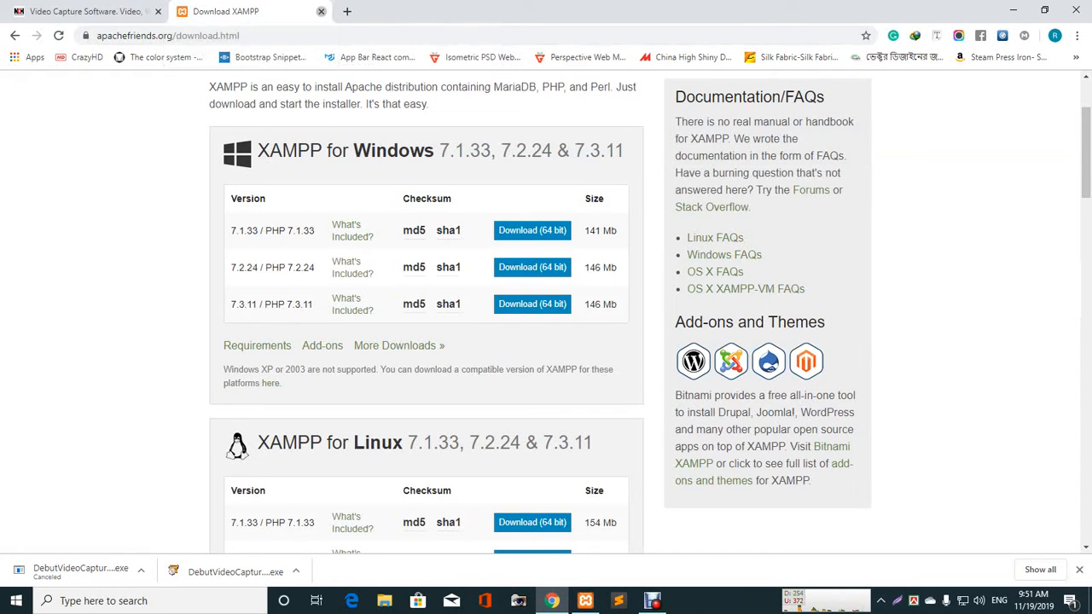
click(321, 11)
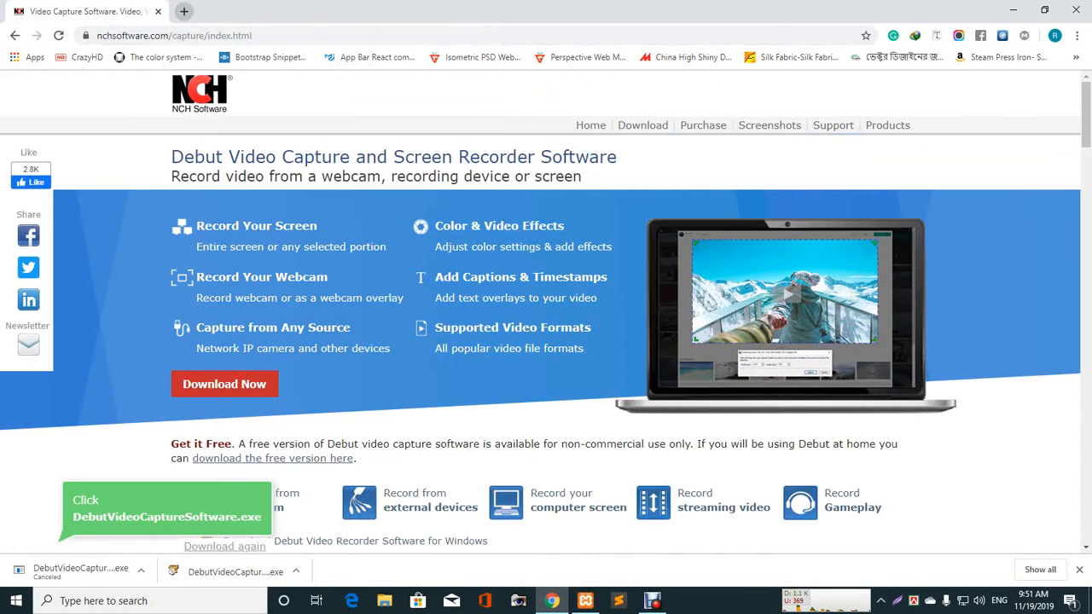
click(183, 11)
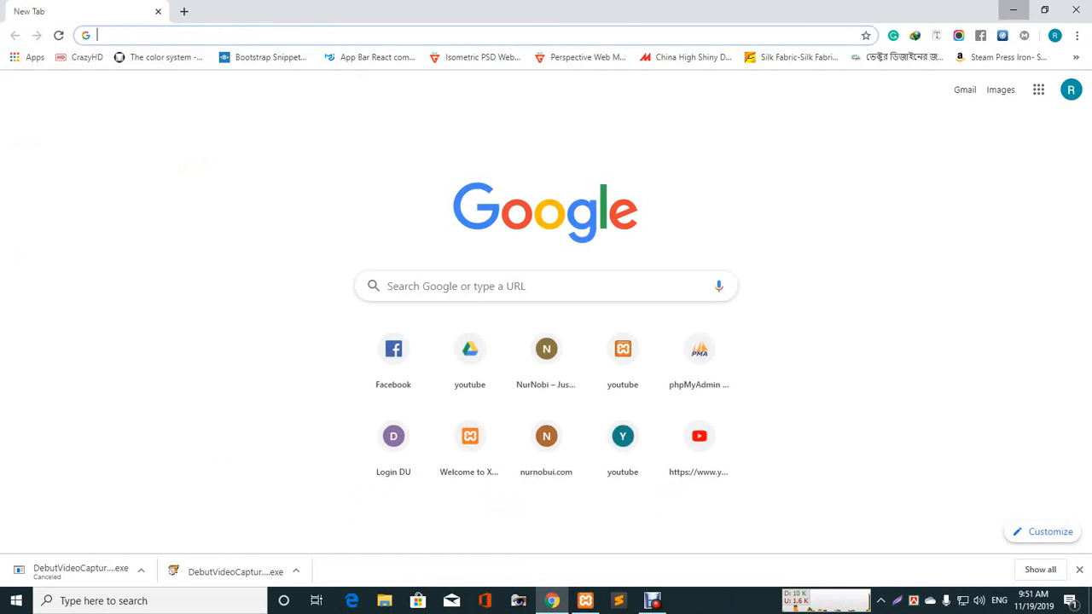
click(1013, 10)
- Navigate from This PC through Local Disk (C:) and xampp into the htdocs folder
double_click(26, 26)
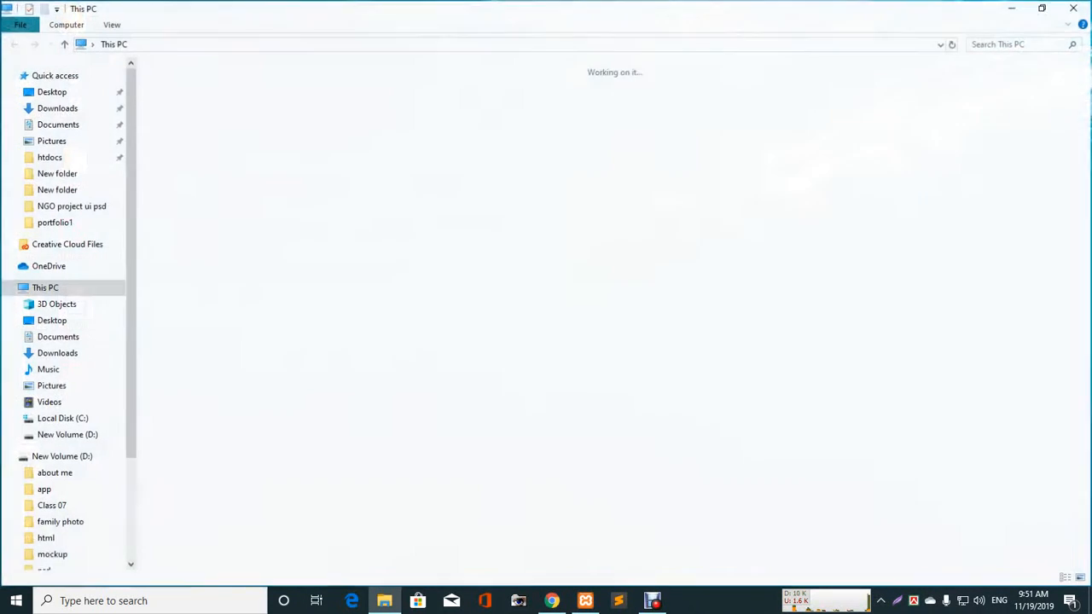
click(437, 198)
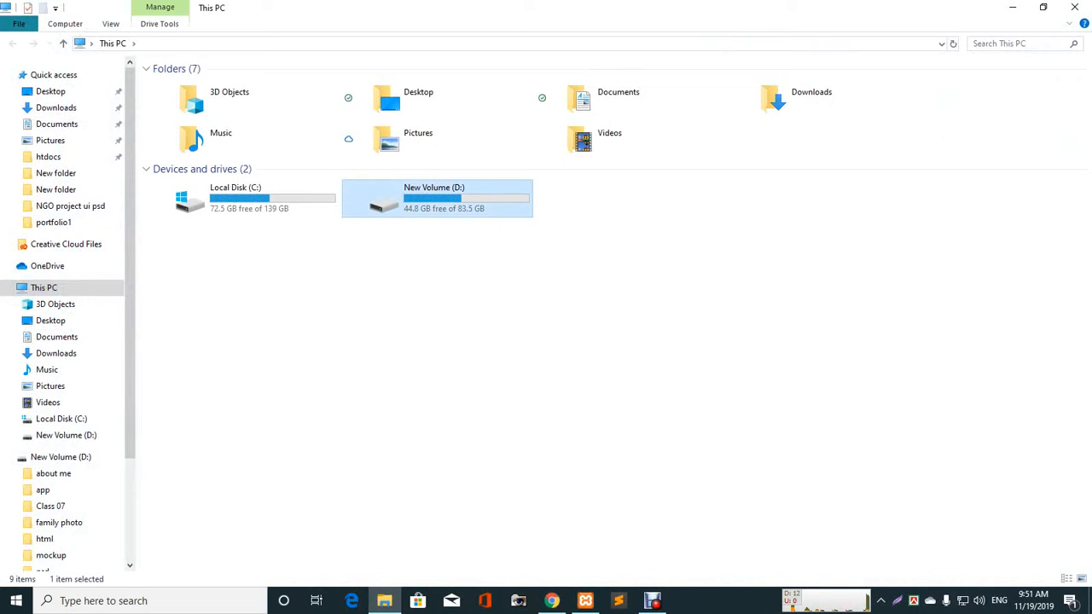
double_click(247, 198)
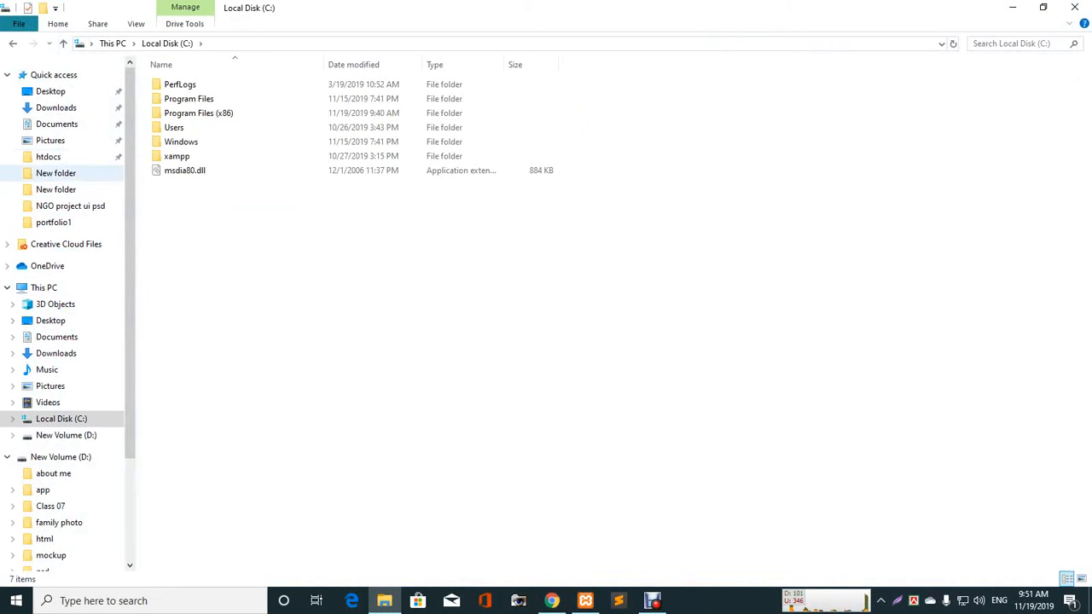
click(13, 43)
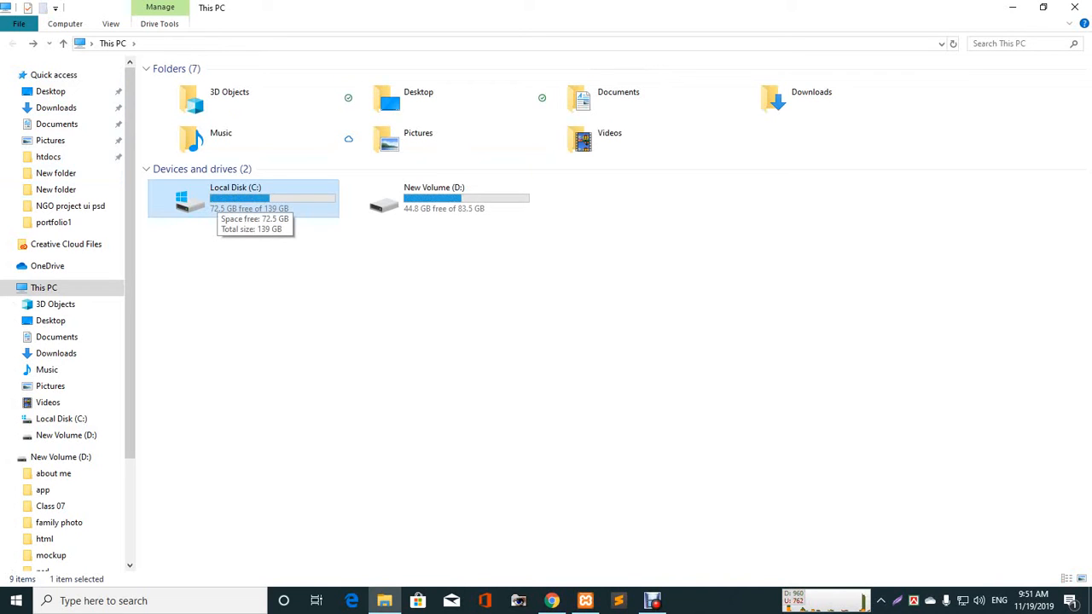
double_click(218, 199)
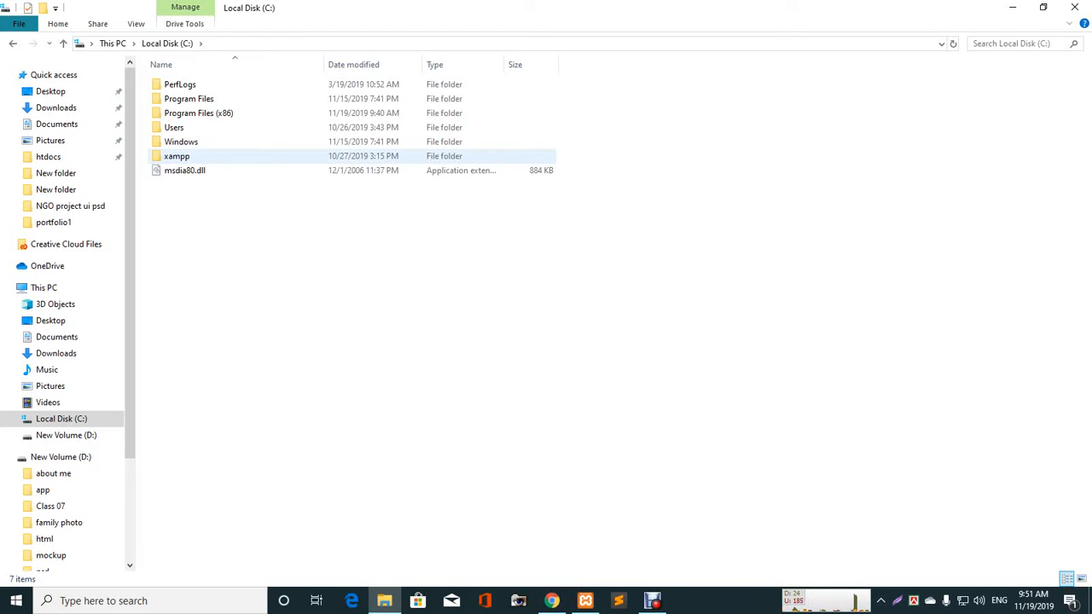
double_click(176, 156)
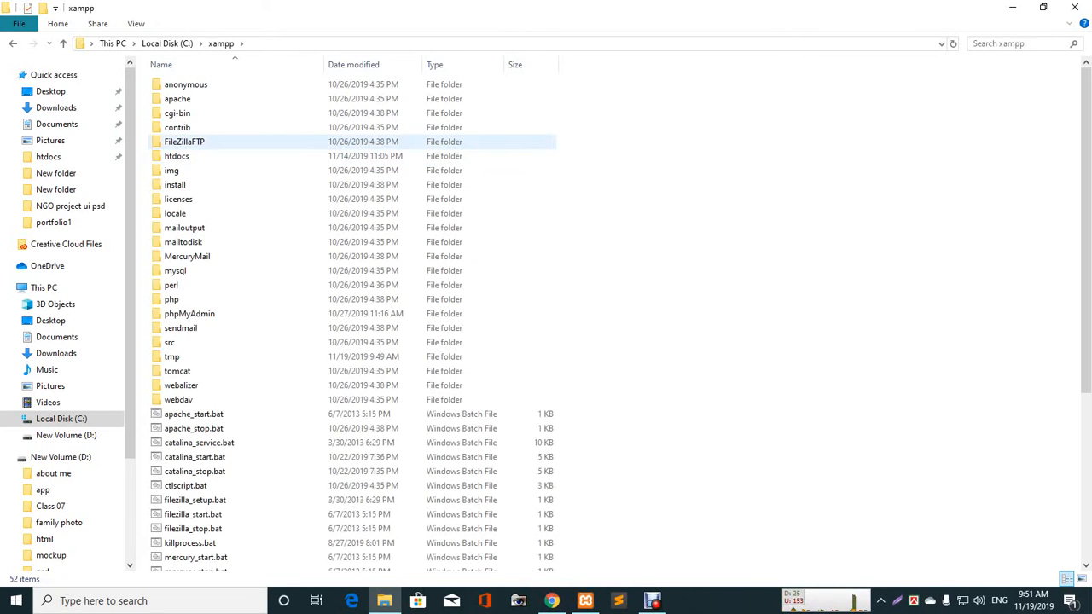
double_click(177, 156)
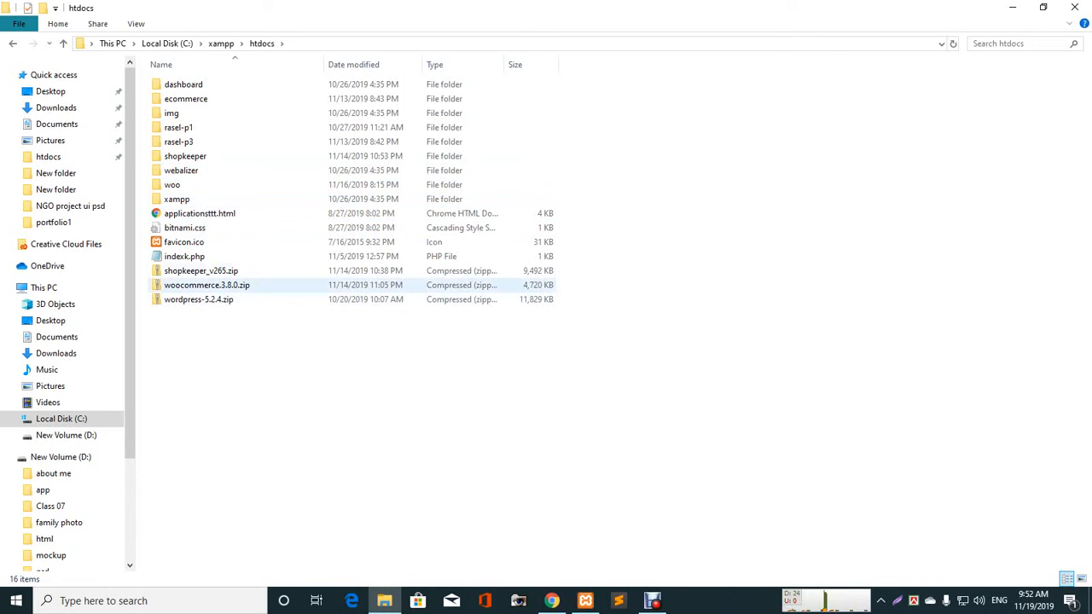
- Delete shopkeeper_v265.zip and woocommerce-3.8.0.zip from htdocs
click(202, 271)
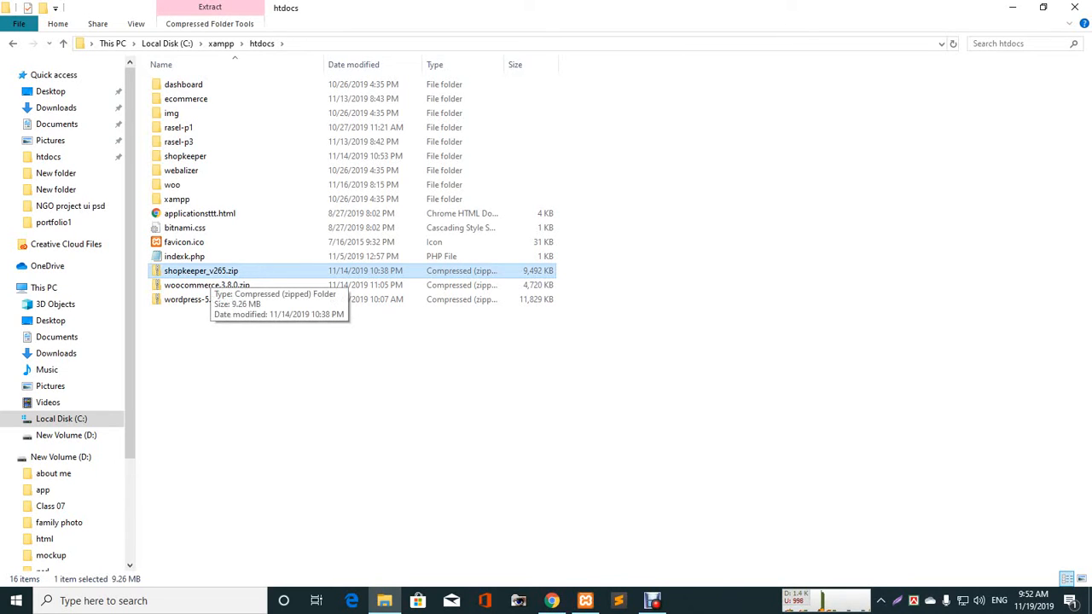
key(Delete)
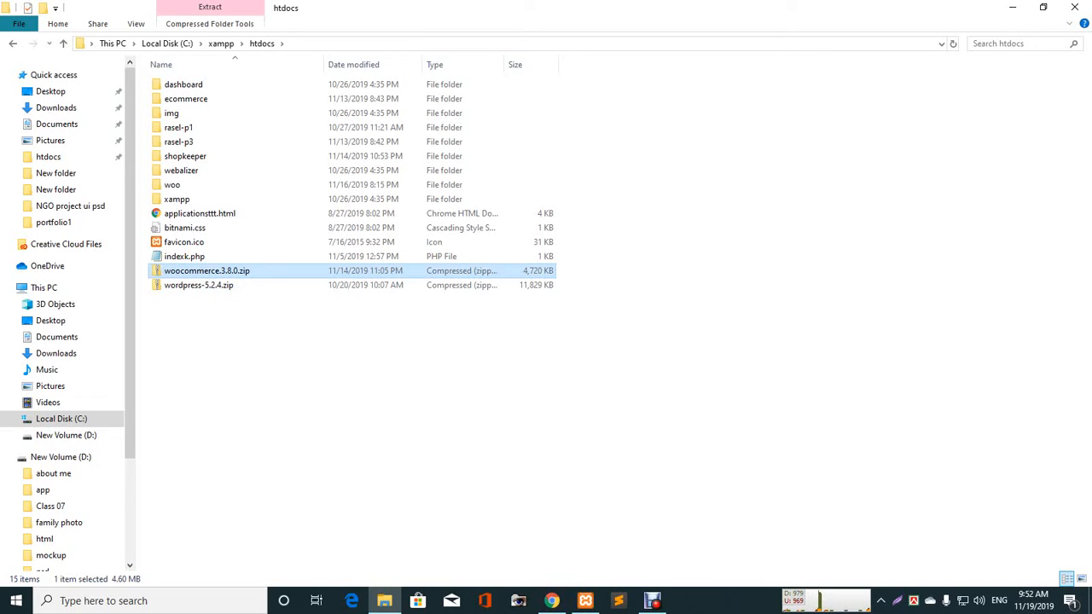
key(Delete)
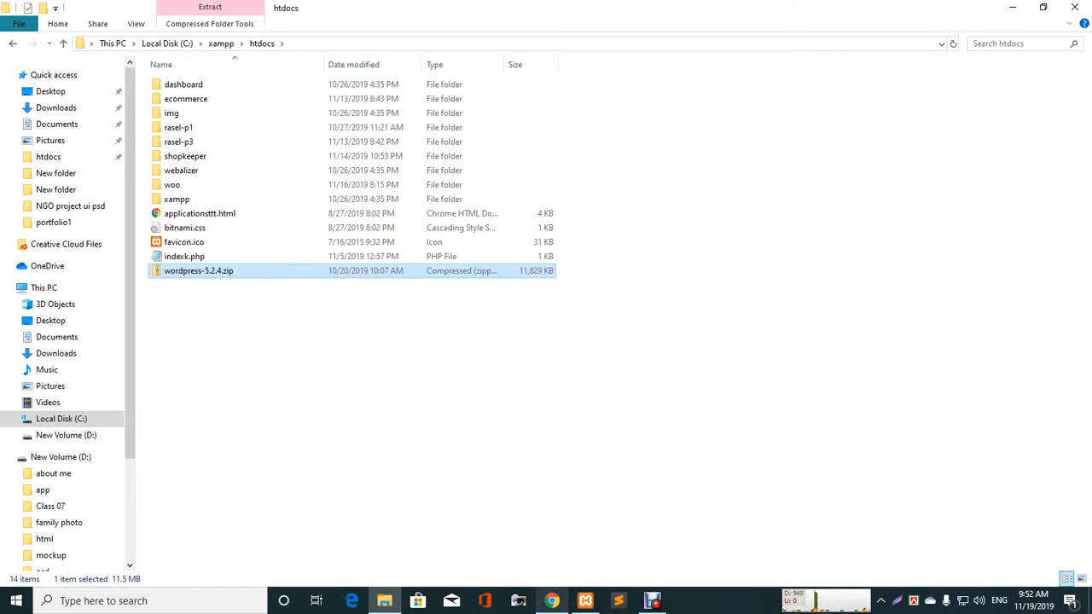
click(552, 601)
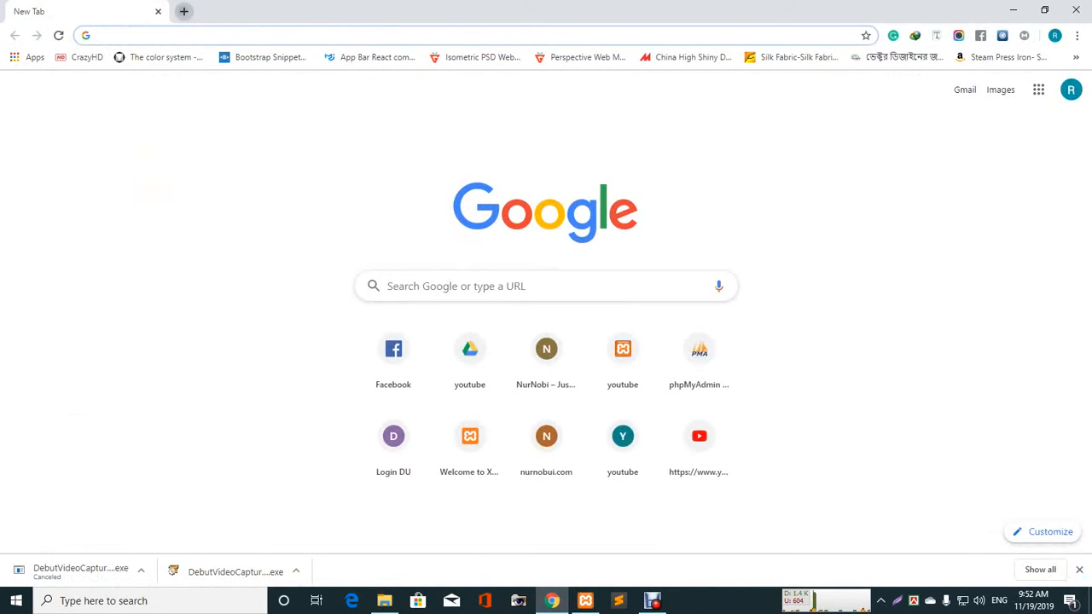
- Load wordpress.org in a new tab, browse the page, and minimize Chrome
click(181, 11)
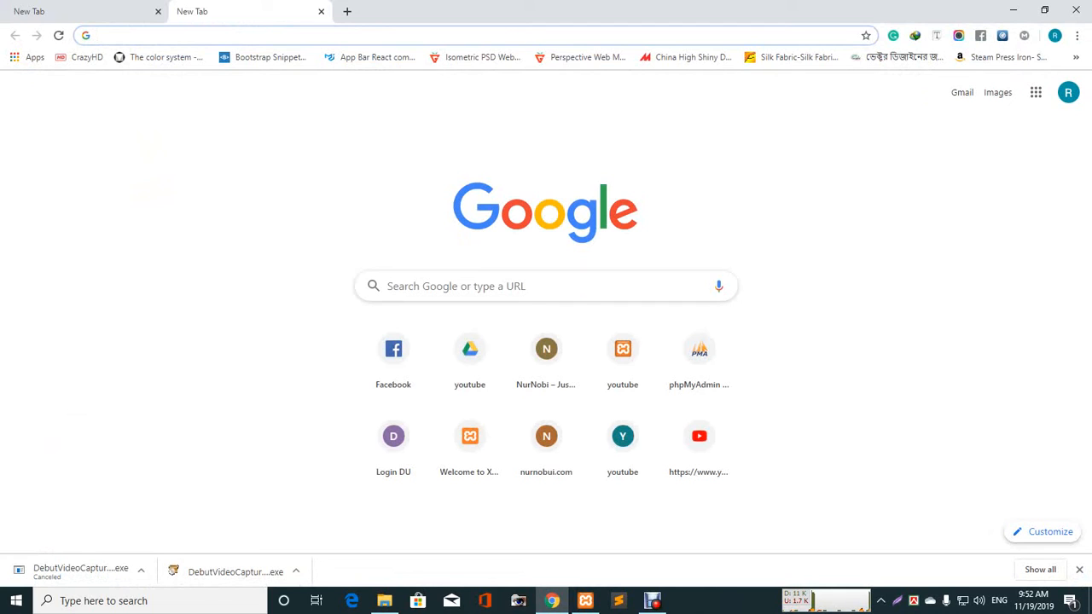
text(wo)
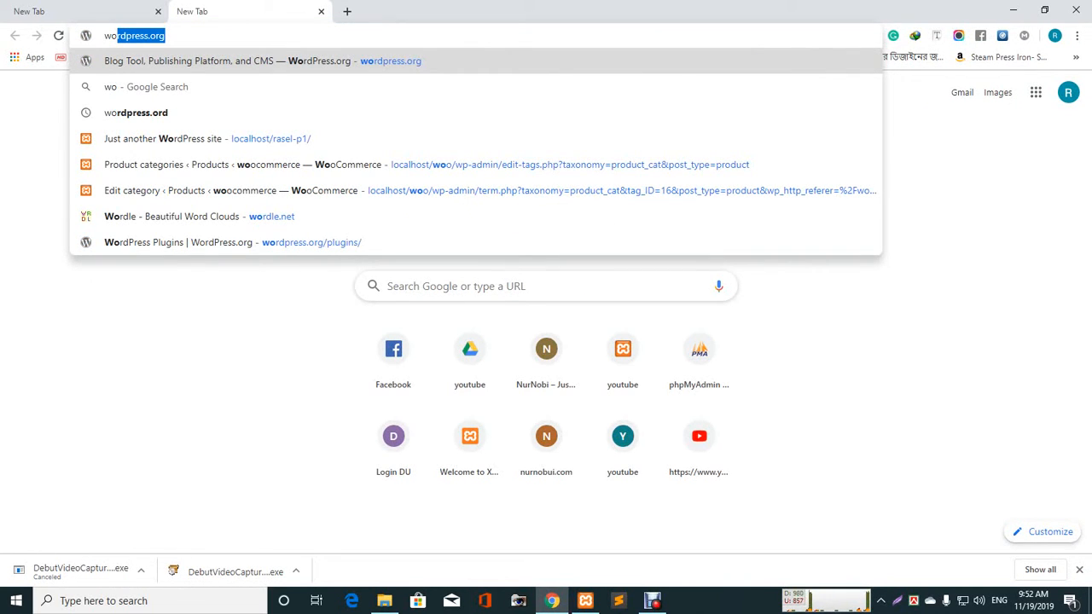
key(Return)
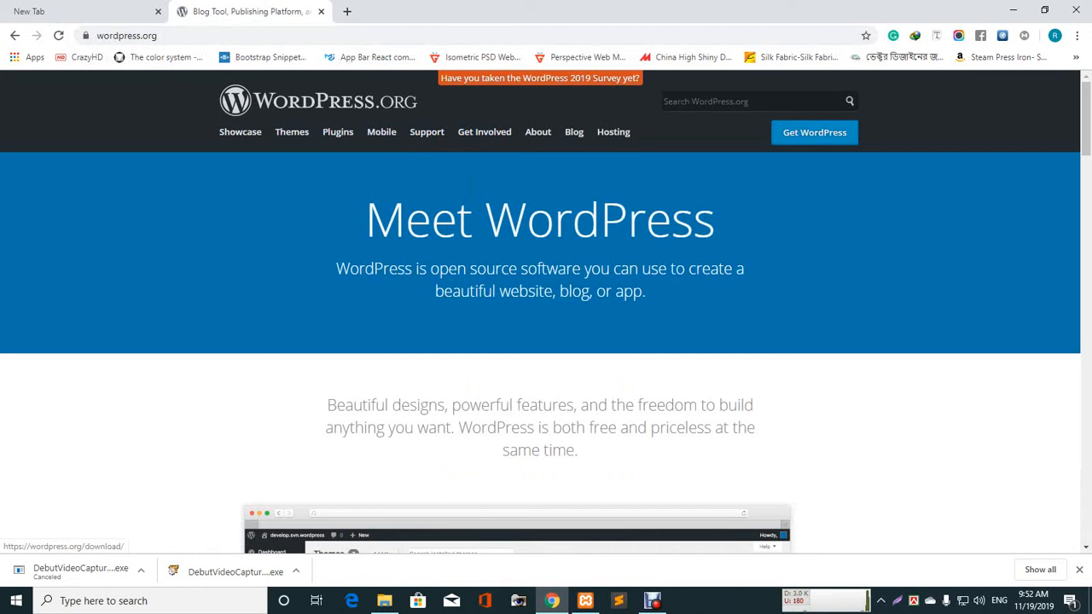
scroll(540, 311, down, 5)
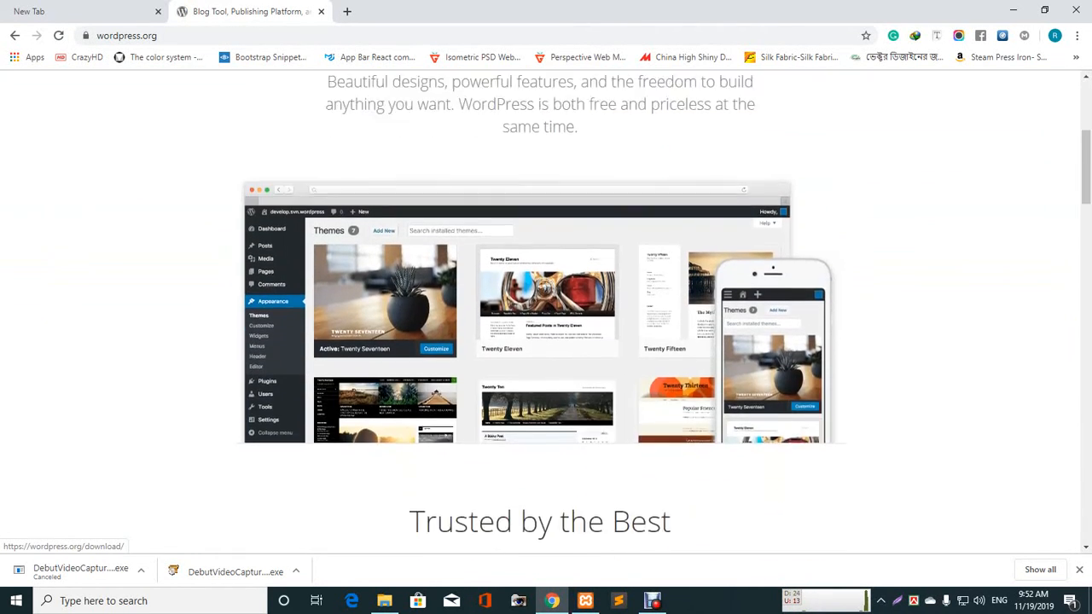
scroll(539, 311, down, 3)
scroll(540, 311, up, 9)
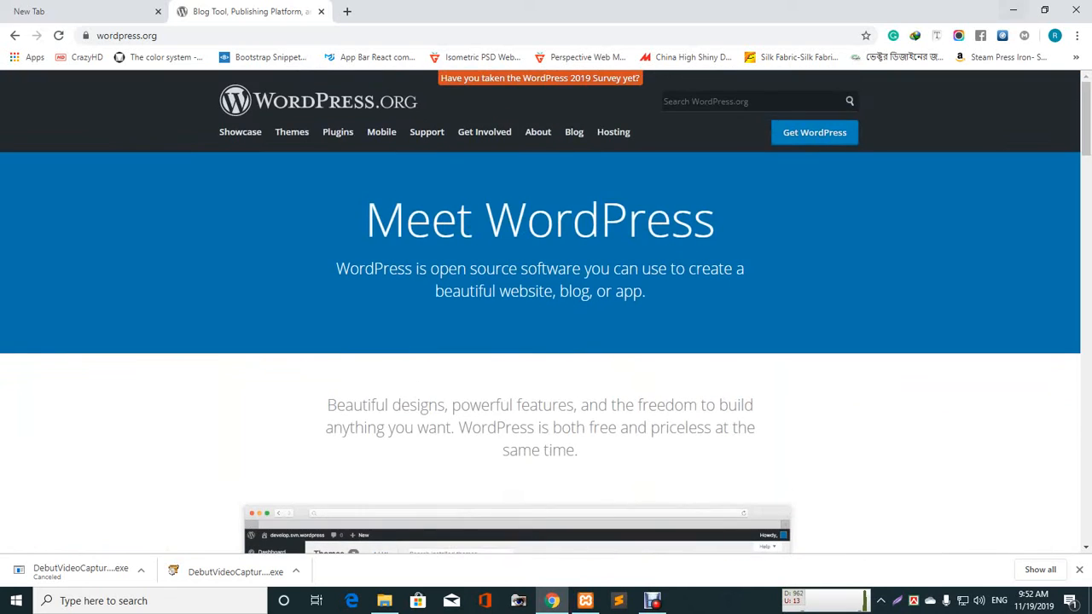
click(1012, 10)
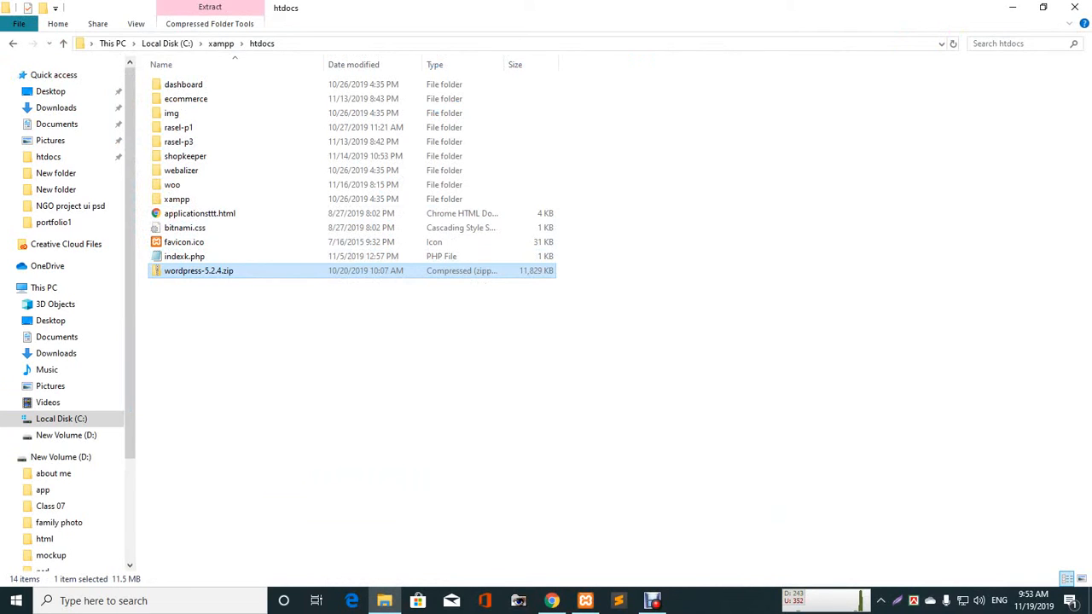
- Extract wordpress-5.2.4.zip into htdocs with 7-Zip Extract Here
right_click(174, 272)
mouse_move(256, 332)
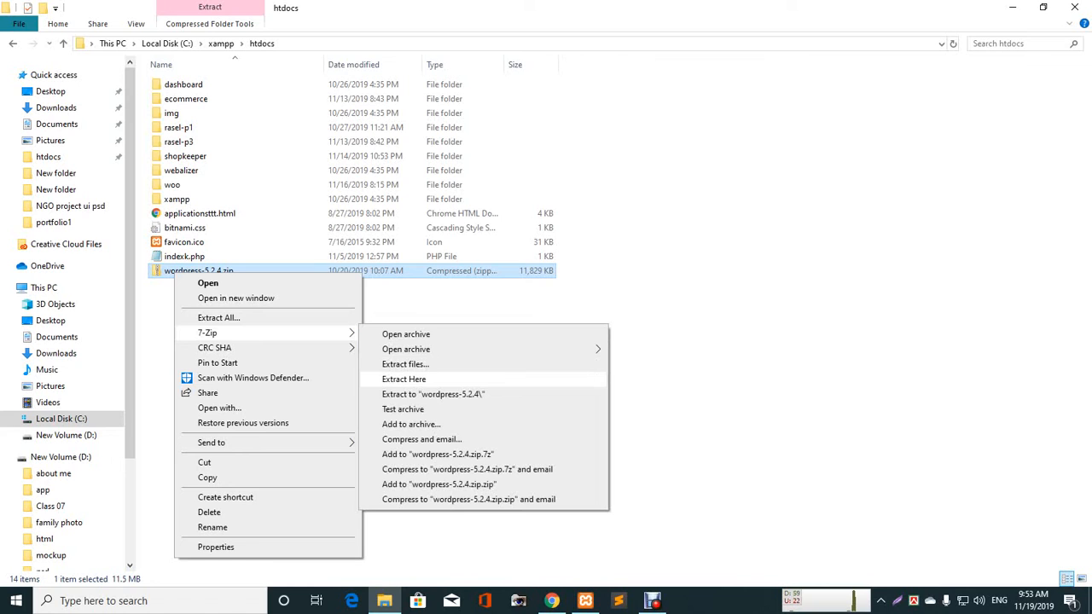
click(403, 379)
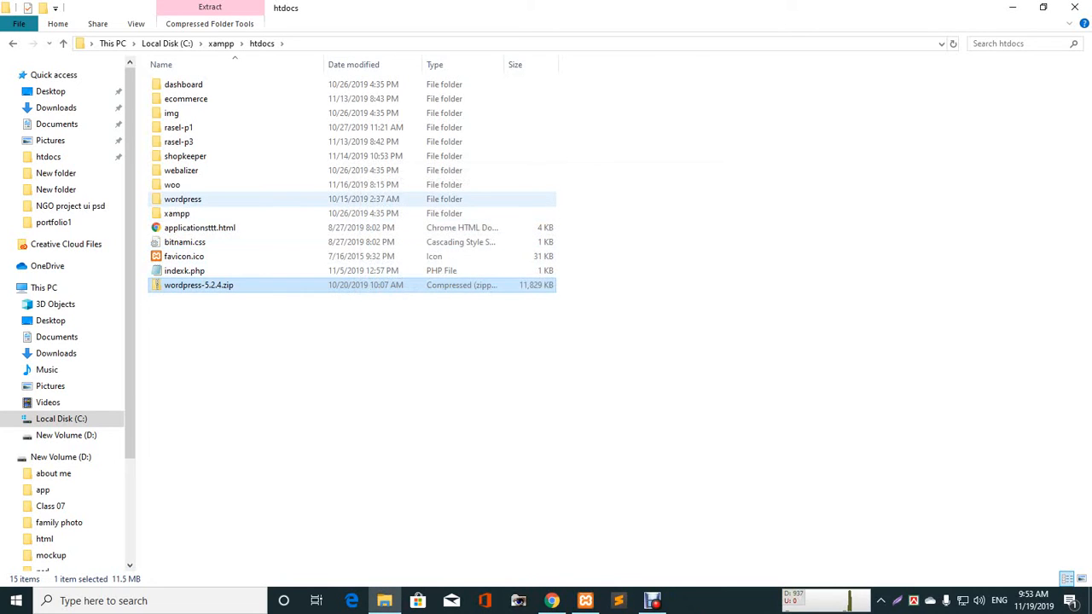
- Rename the extracted wordpress folder to mastia
click(182, 200)
right_click(202, 203)
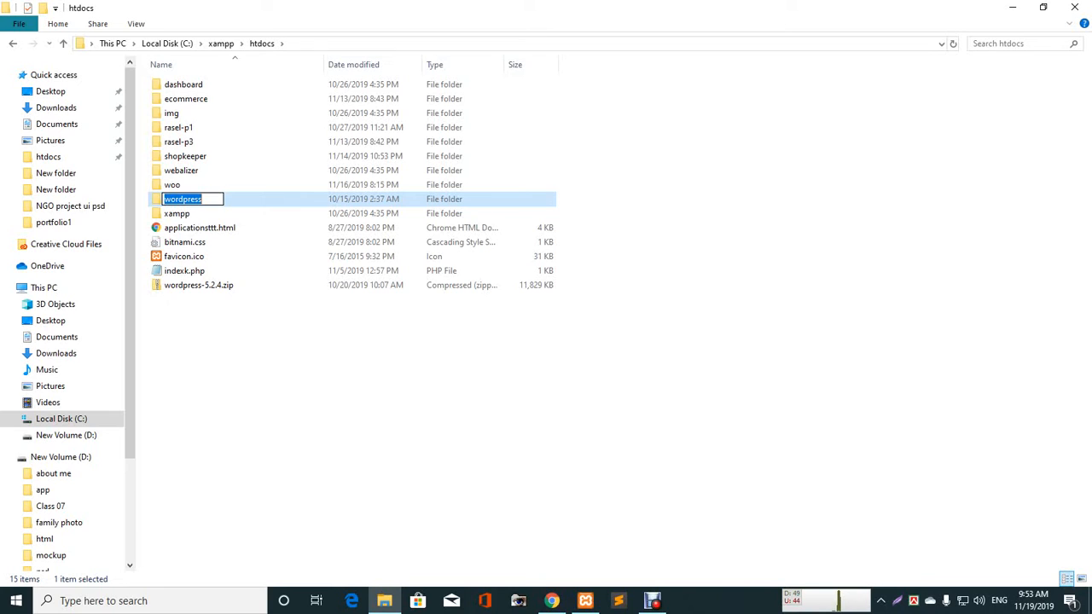
text(mastia)
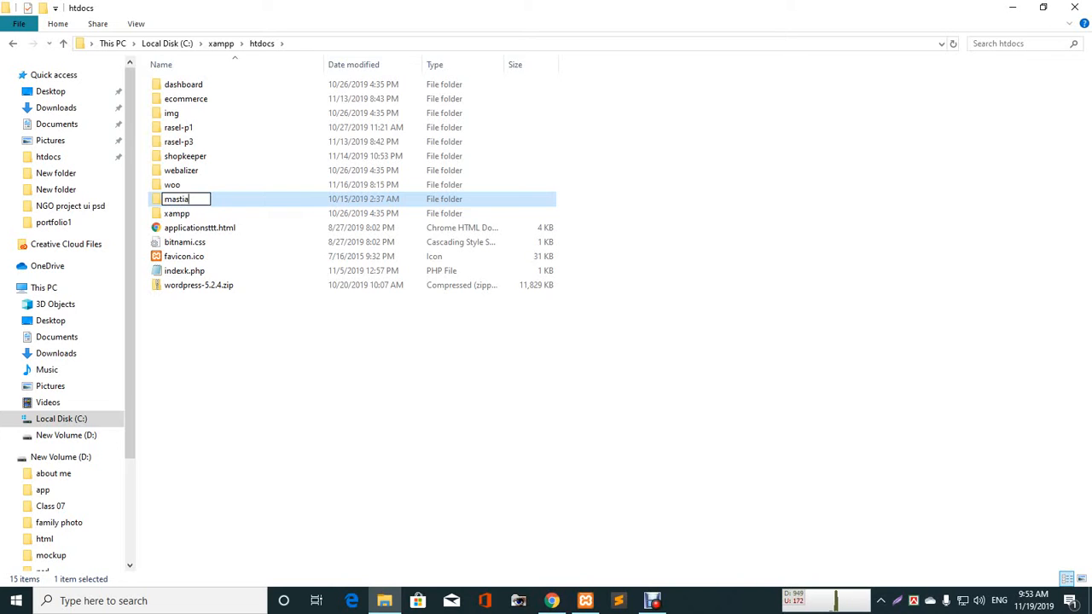
key(Return)
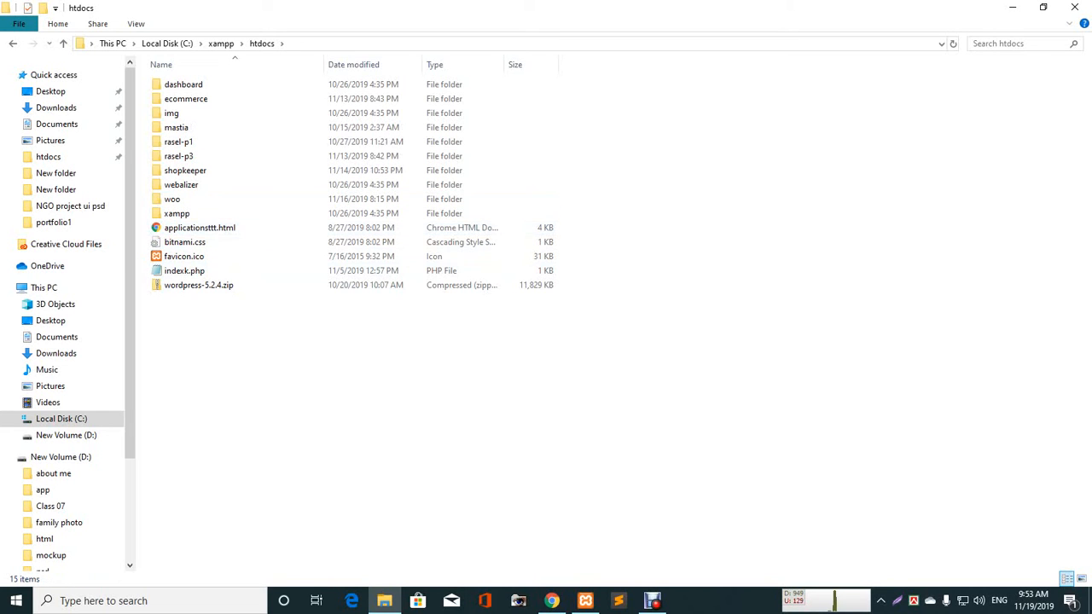
click(551, 600)
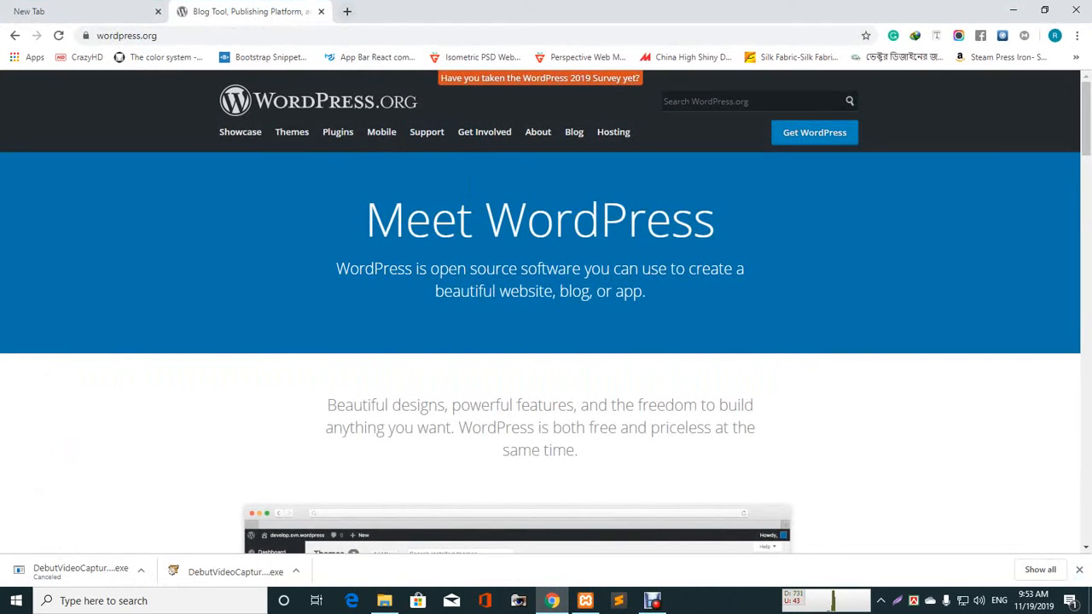
- Load localhost/mastia in a new tab to start the WordPress setup
click(346, 11)
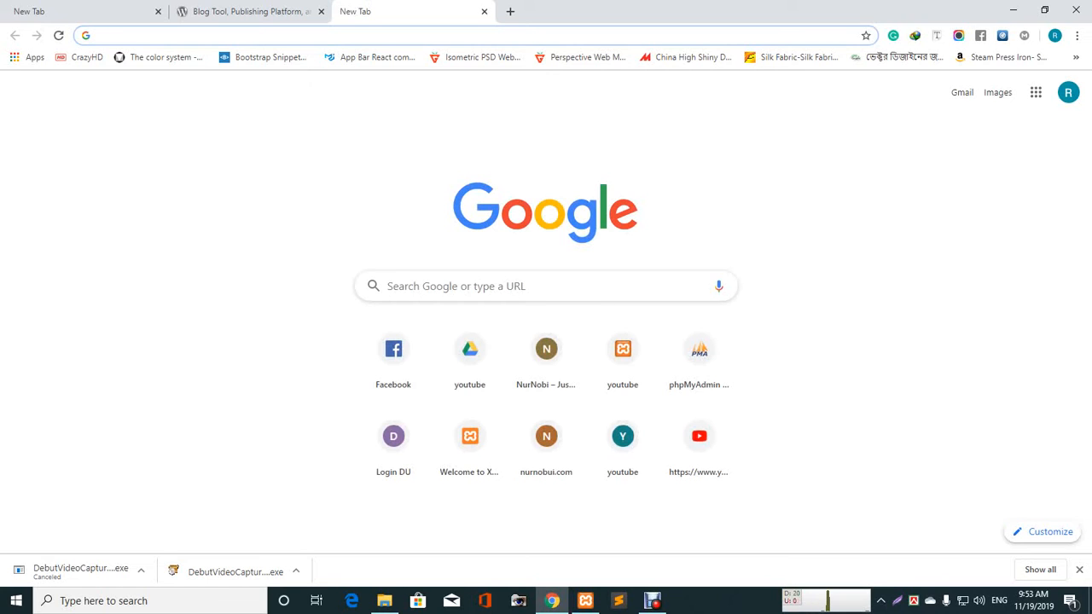
text(l)
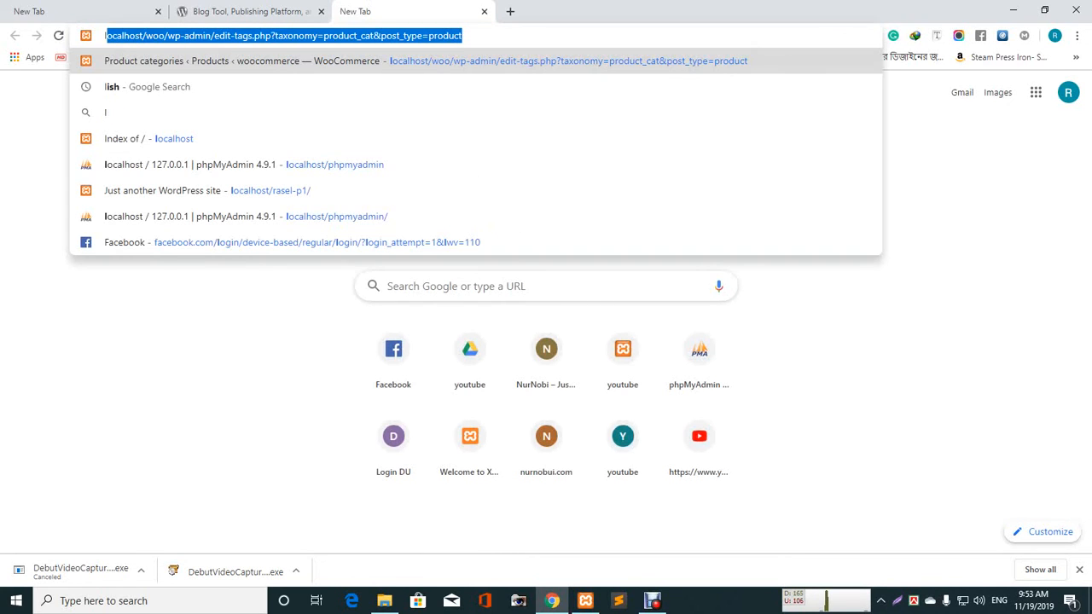
text(oca)
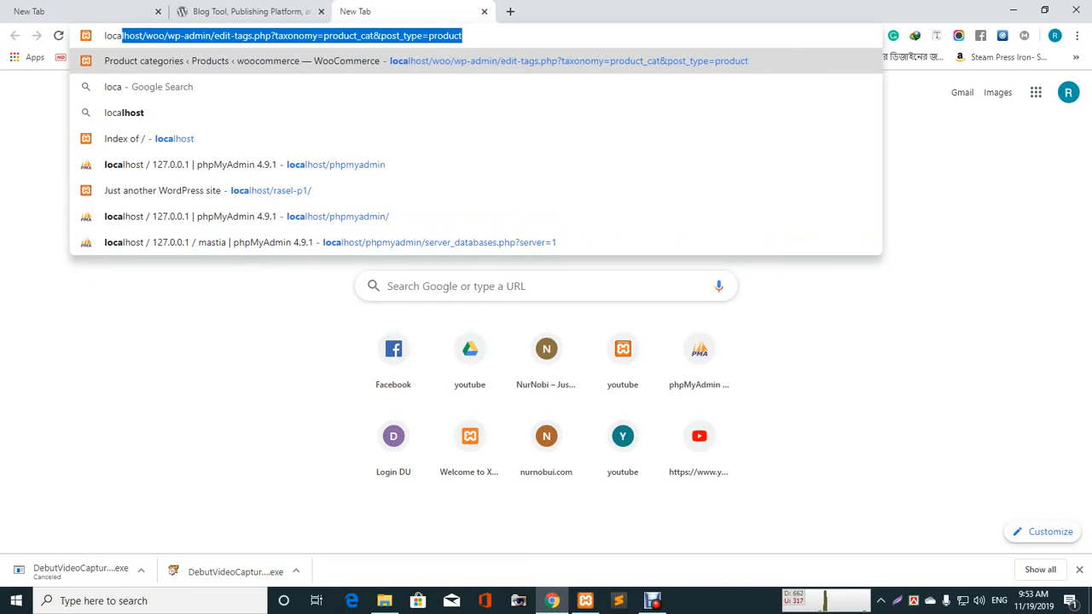
text(lhost)
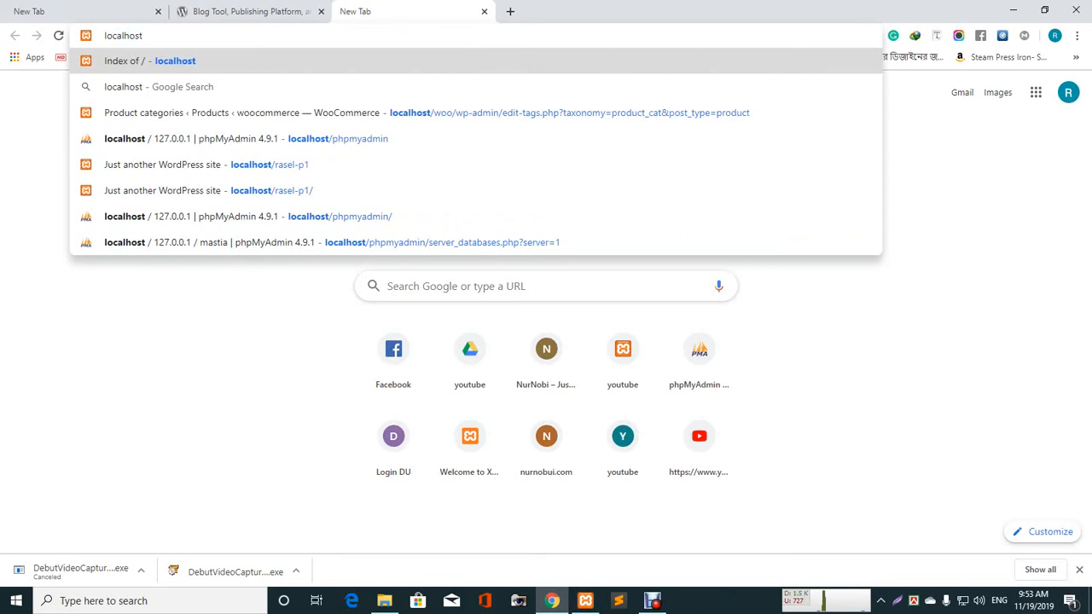
text(/)
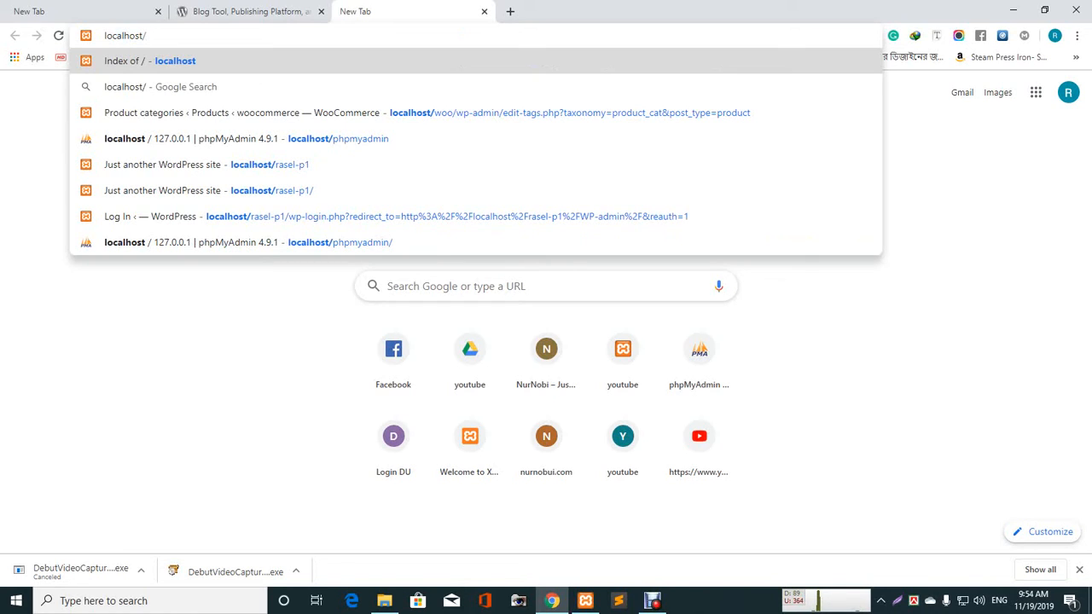
text(mastia)
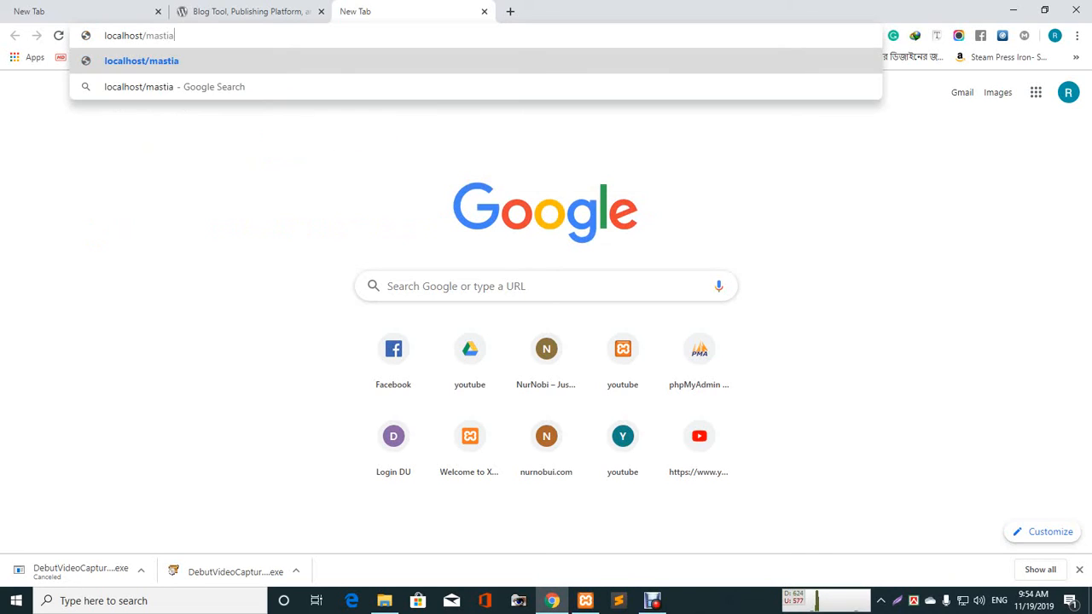
key(Return)
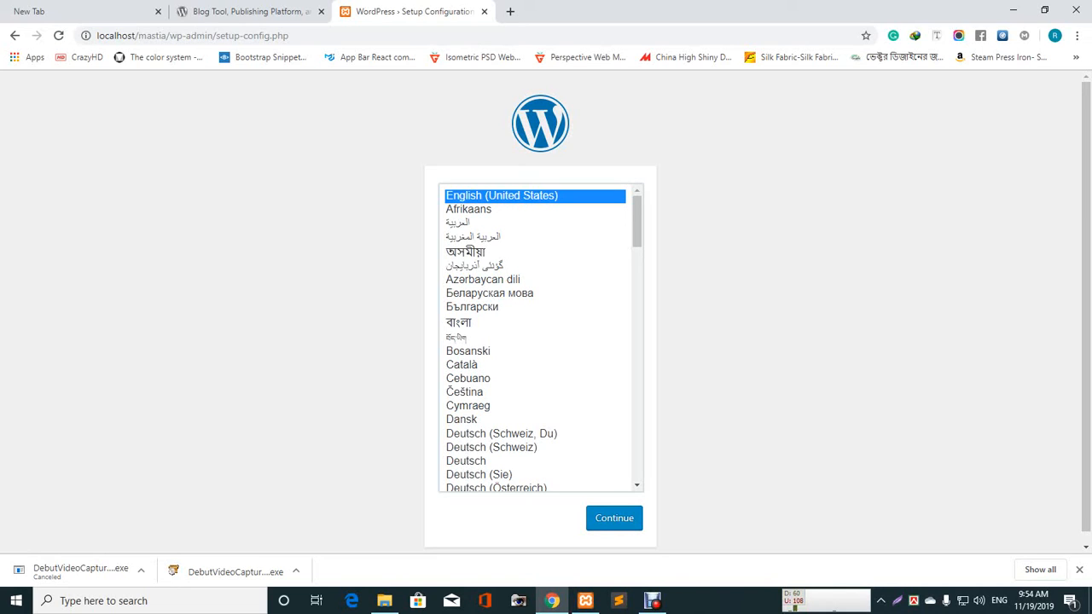
- Continue in English (United States) and proceed past the welcome screen with Let's go!
click(614, 518)
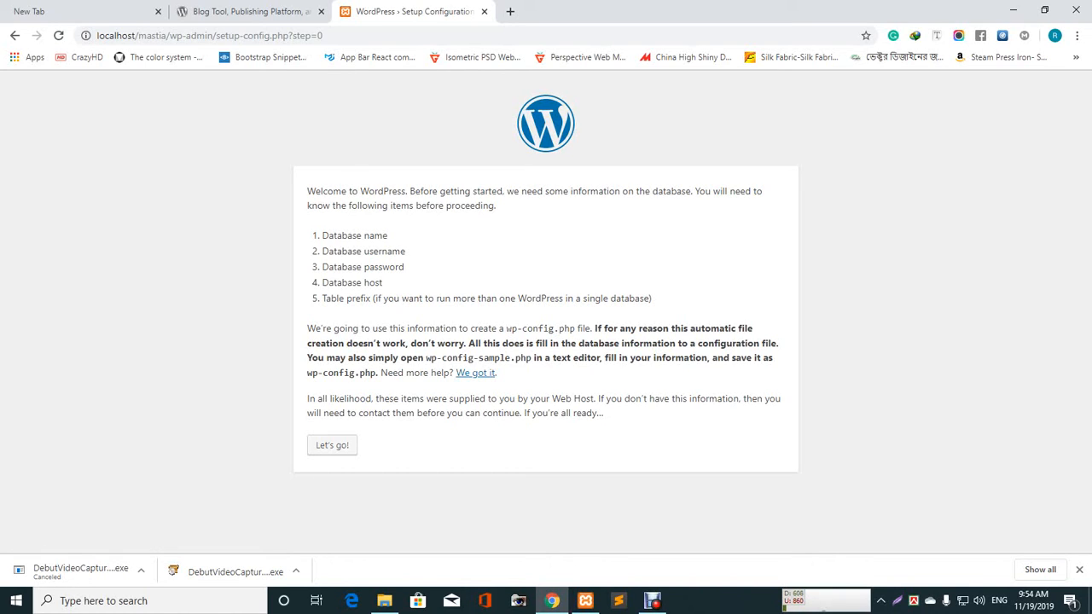
drag(329, 235, 382, 250)
click(382, 236)
click(377, 252)
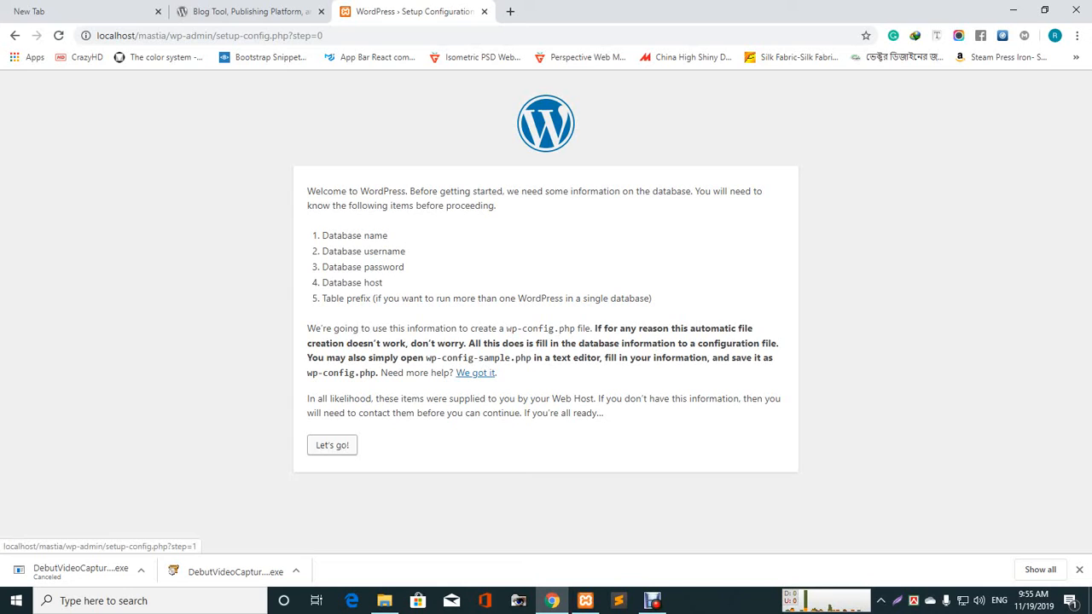
click(332, 444)
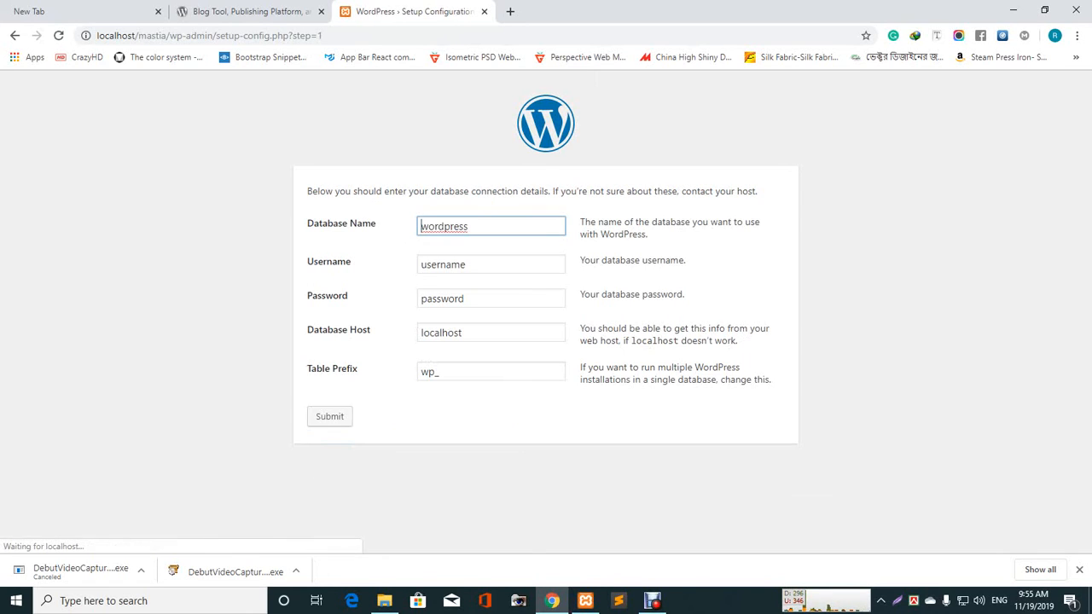
- Replace the default database name with masta
click(490, 226)
key(ctrl+a)
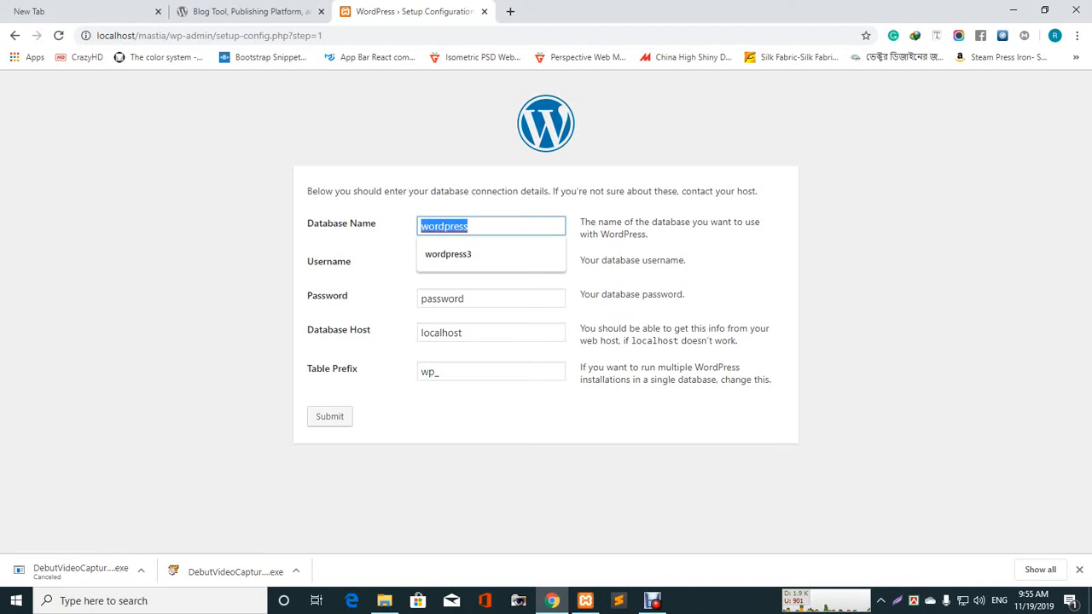
text(masta)
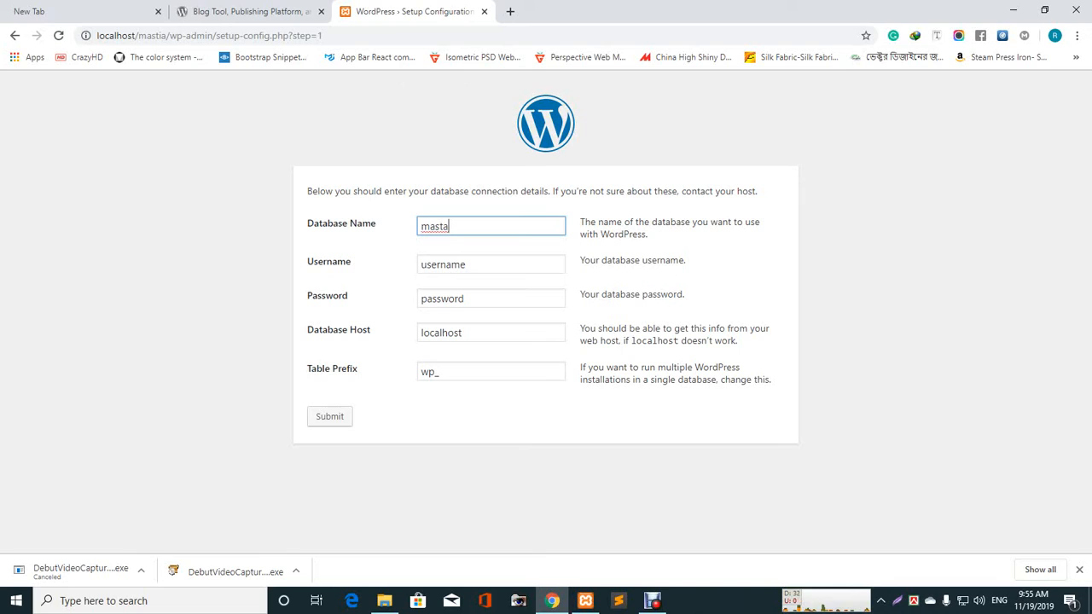
- Set the database username to root, picking it from the autofill suggestions
click(467, 264)
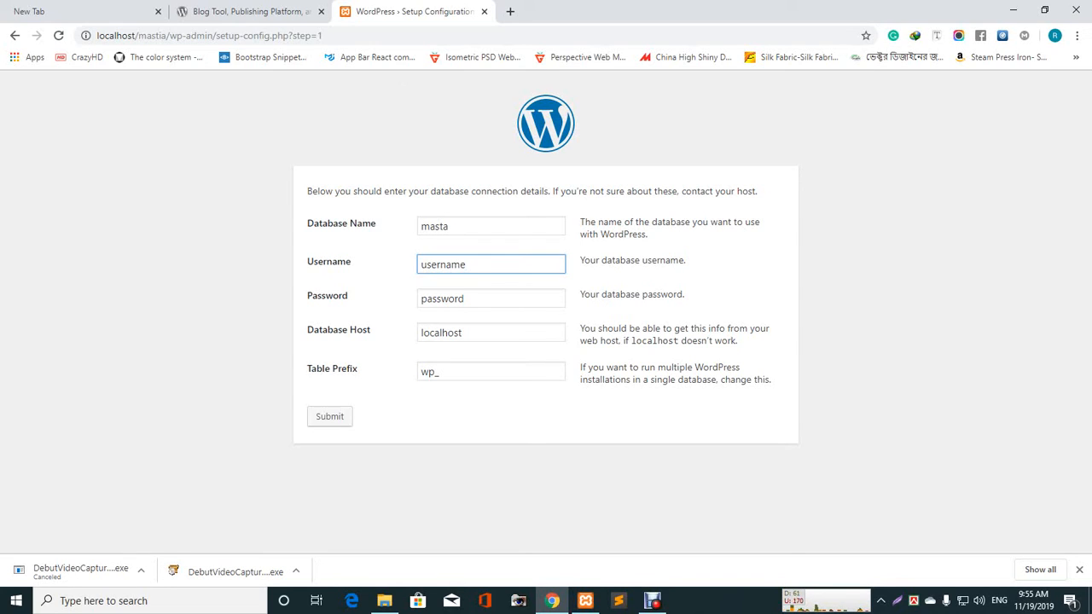
key(BackSpace)
key(BackSpace)
key(BackSpace)
key(BackSpace)
key(BackSpace)
key(BackSpace)
key(BackSpace)
key(BackSpace)
text(r)
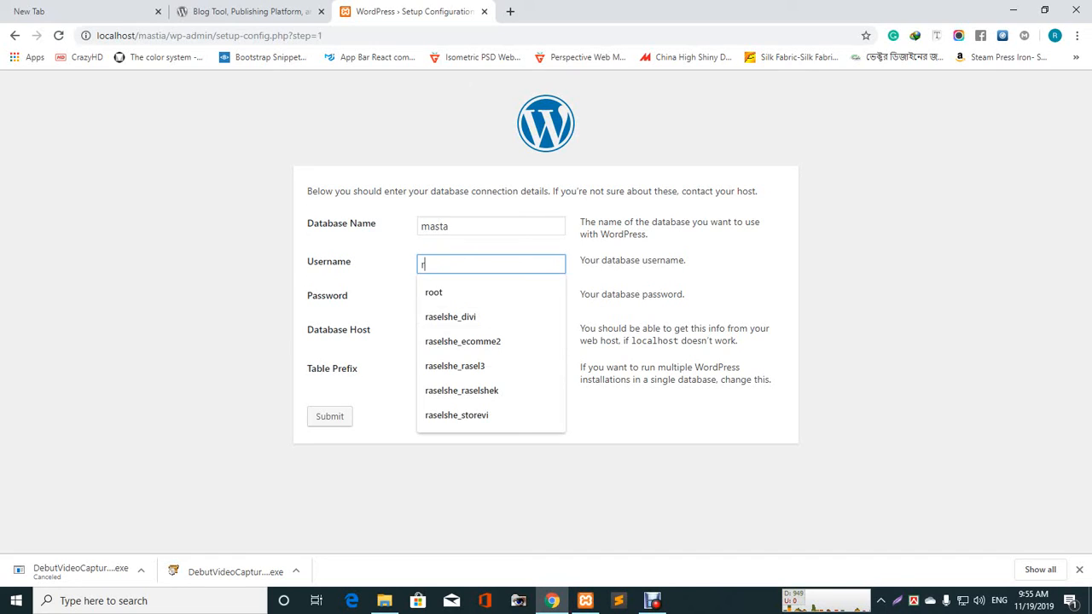
key(Down)
key(Return)
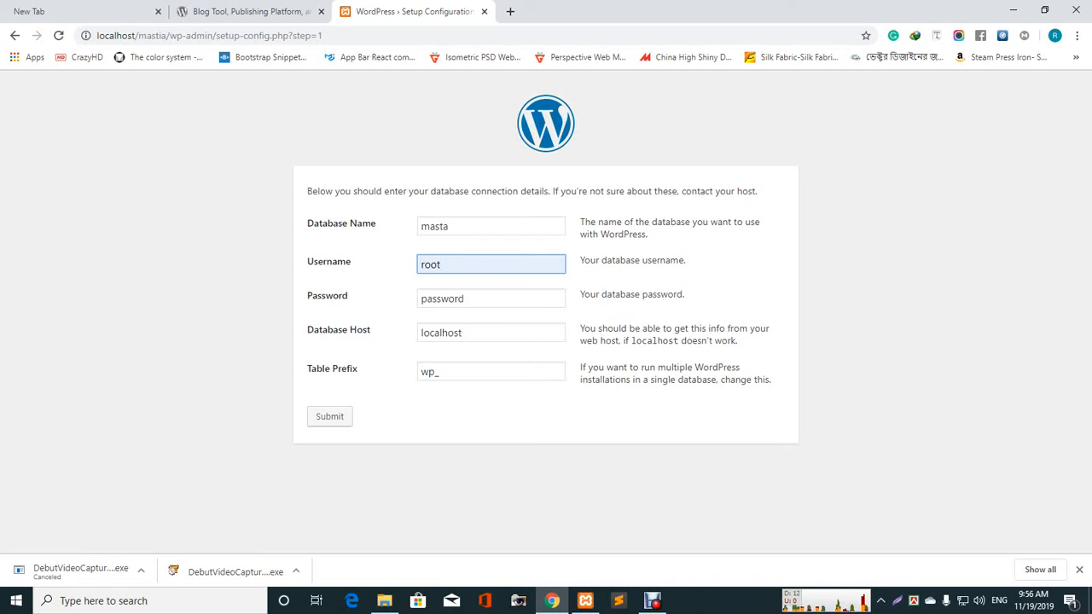
- Empty the database password, keep the wp_ table prefix, and submit the connection details
key(Tab)
key(ctrl+a)
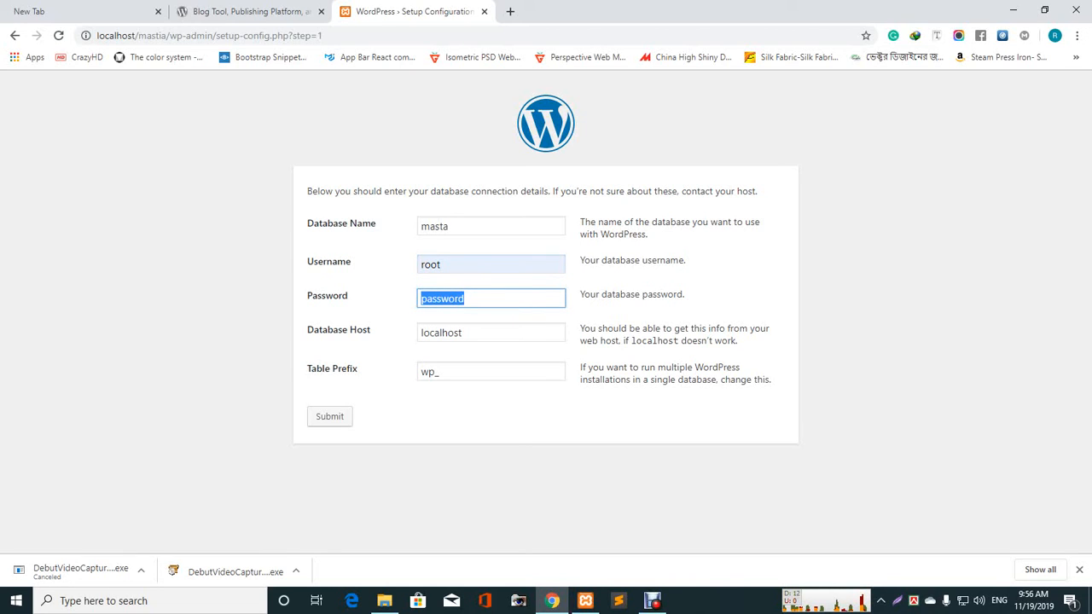
key(BackSpace)
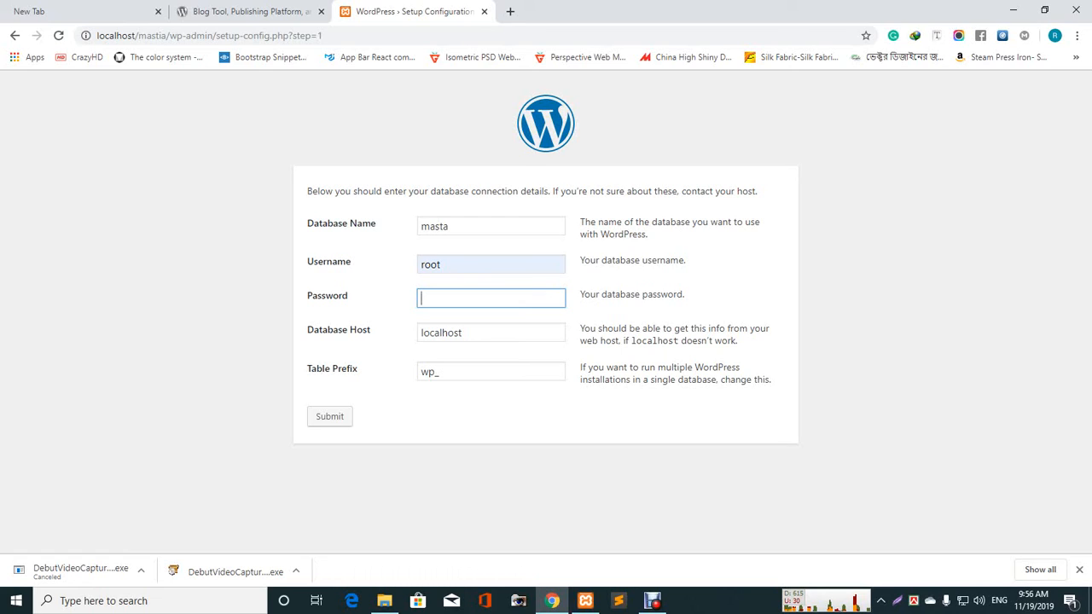
click(491, 372)
key(ctrl+a)
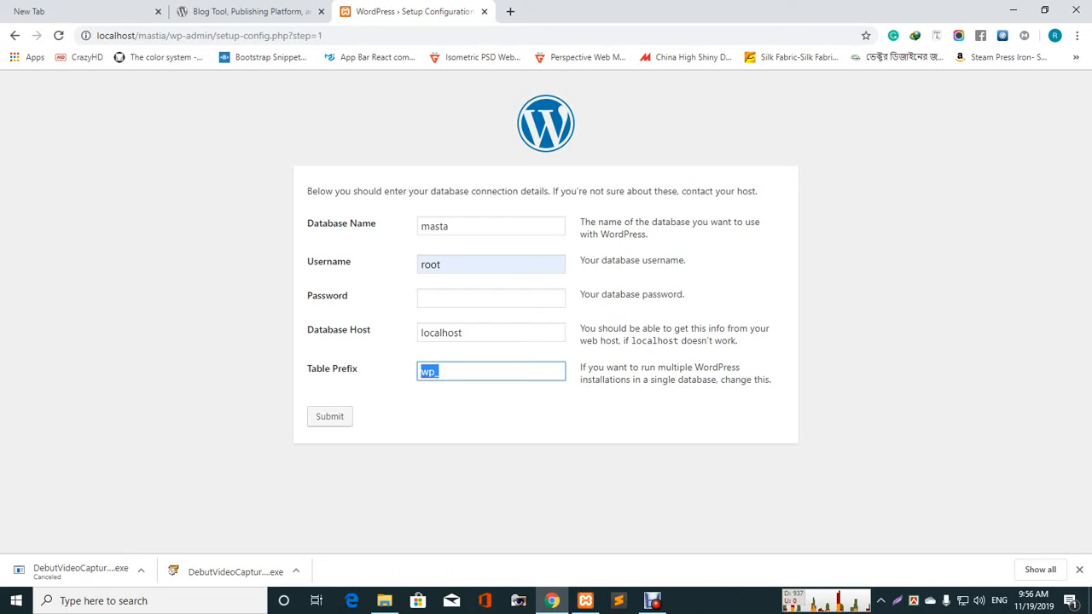
key(Tab)
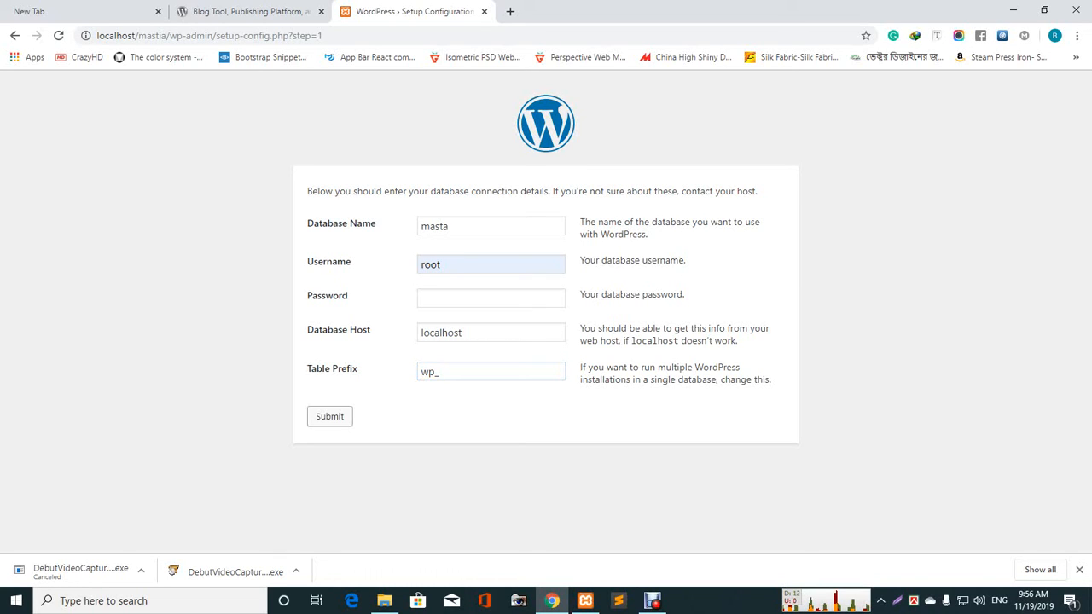
click(329, 417)
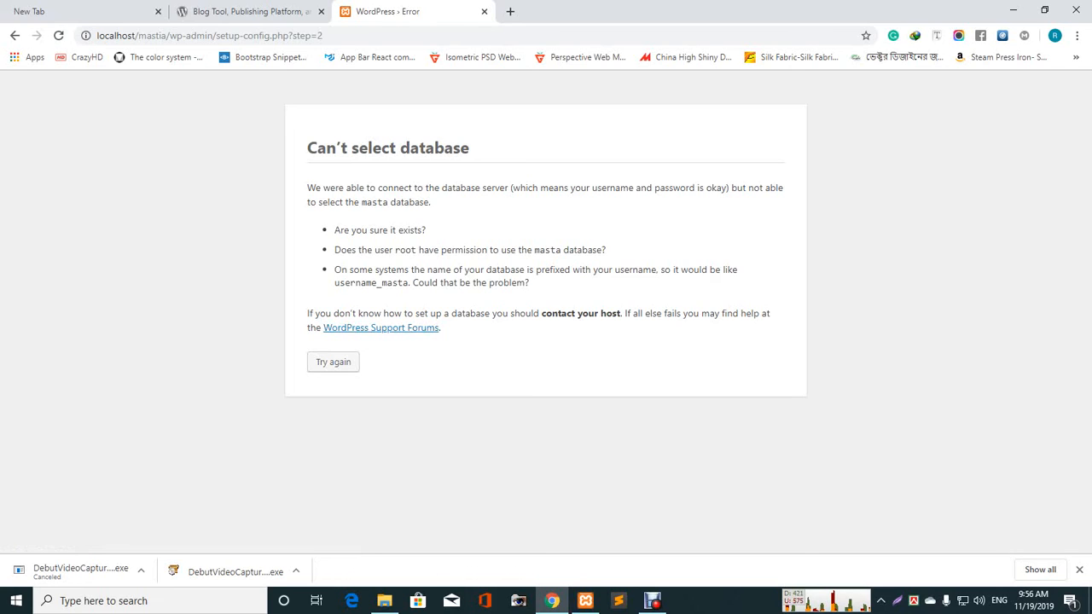
- Retry with database name mastia and an empty password, then run the installation
click(332, 361)
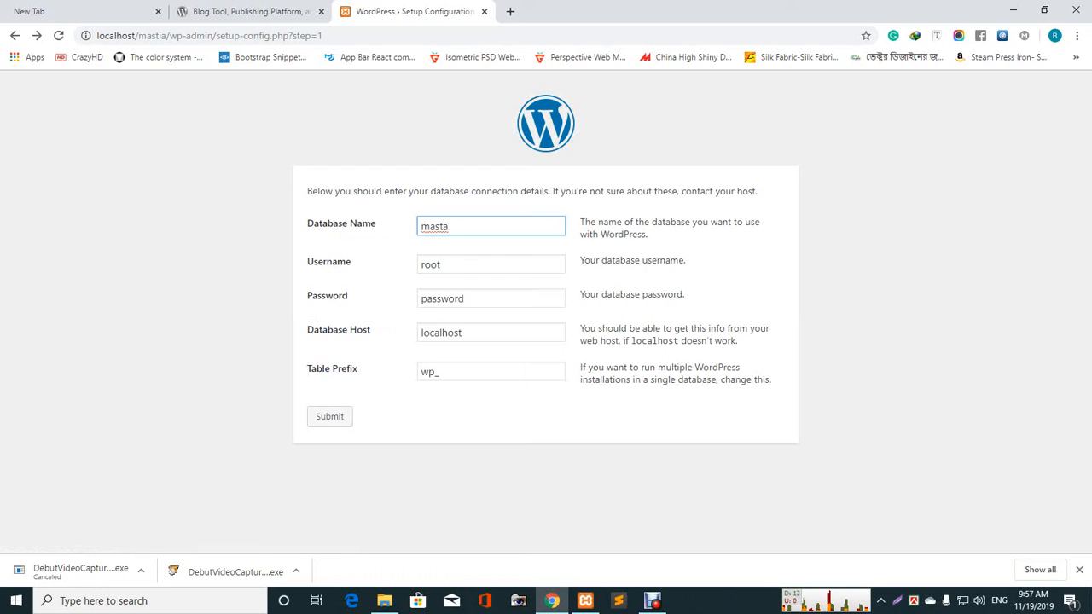
text(i)
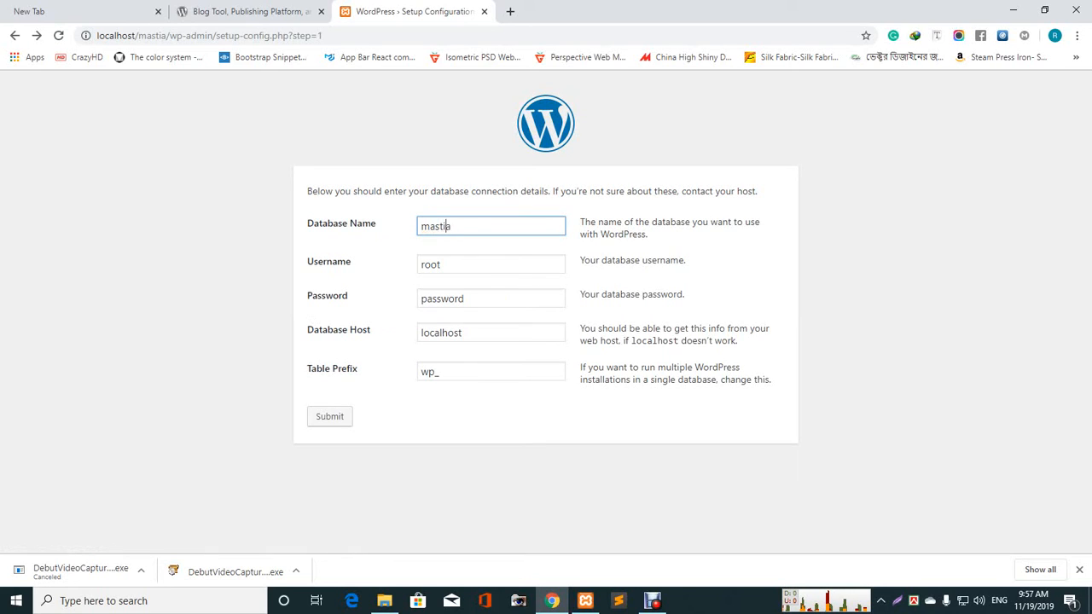
key(ctrl+a)
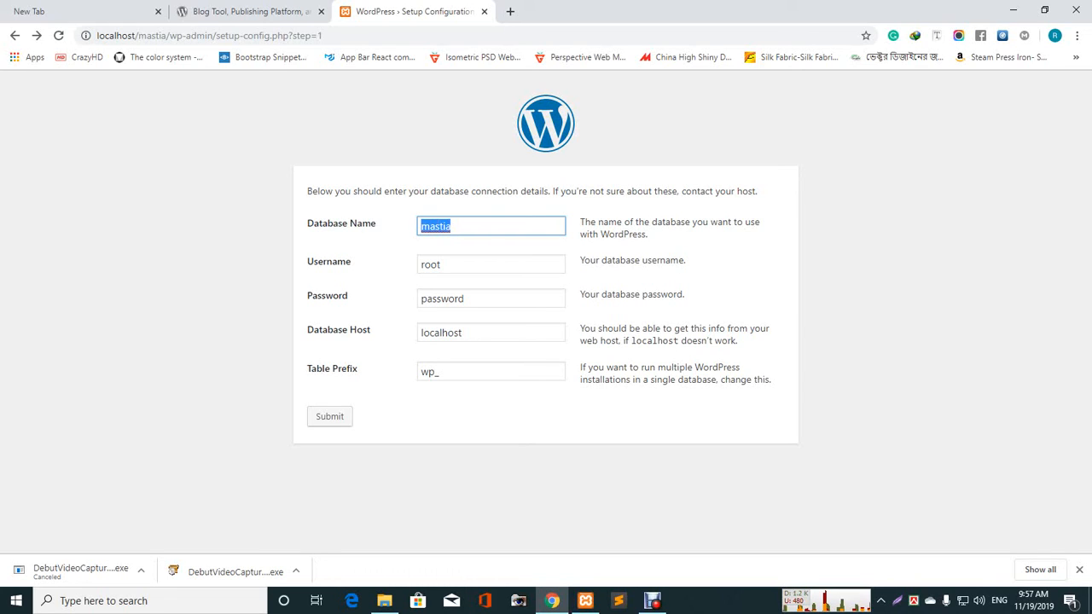
text(mast)
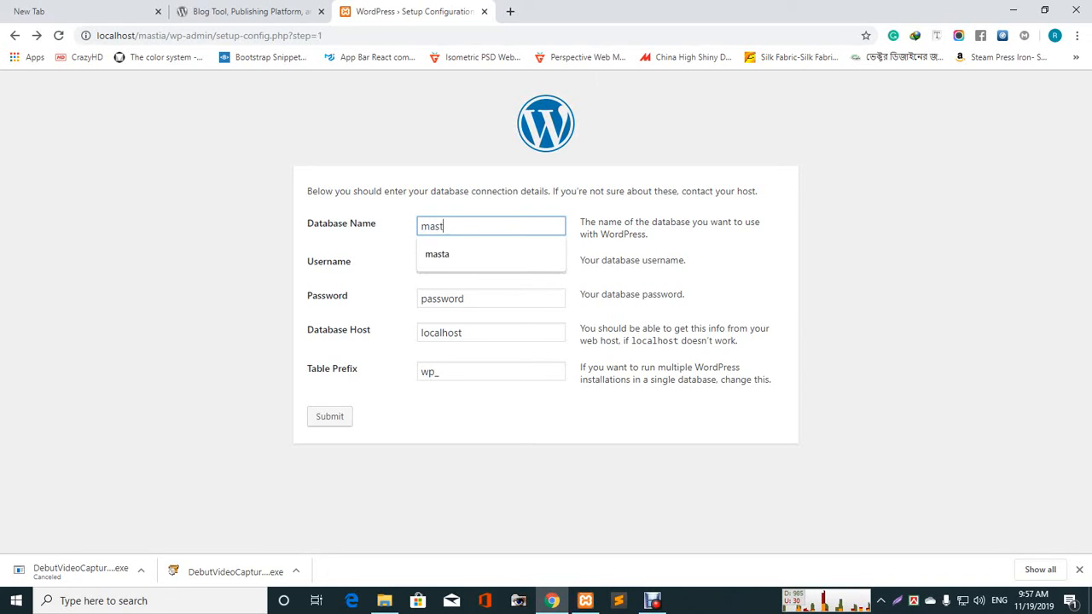
text(ia)
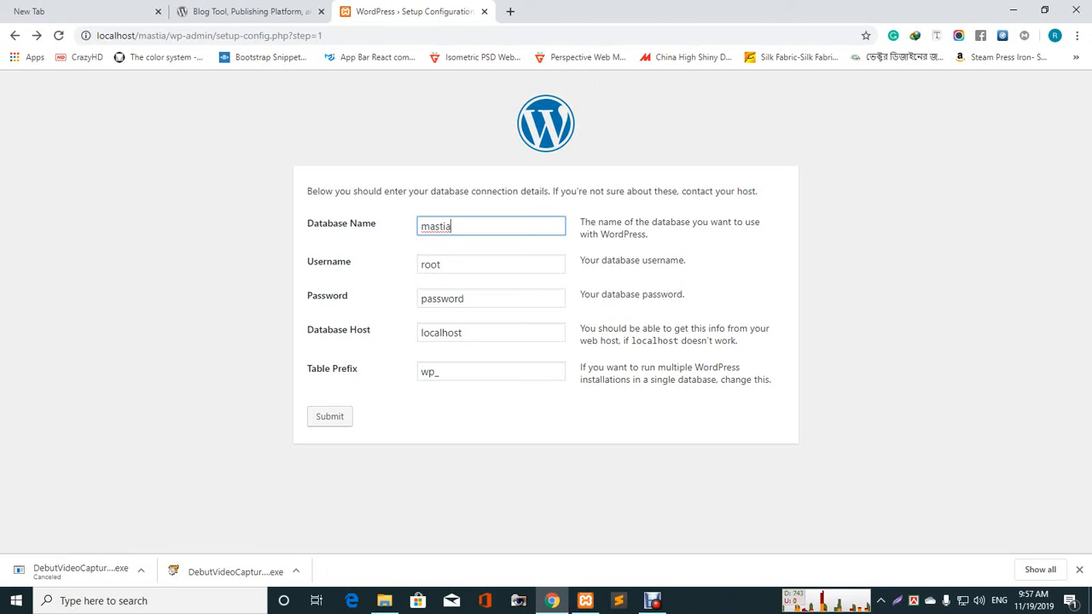
double_click(463, 298)
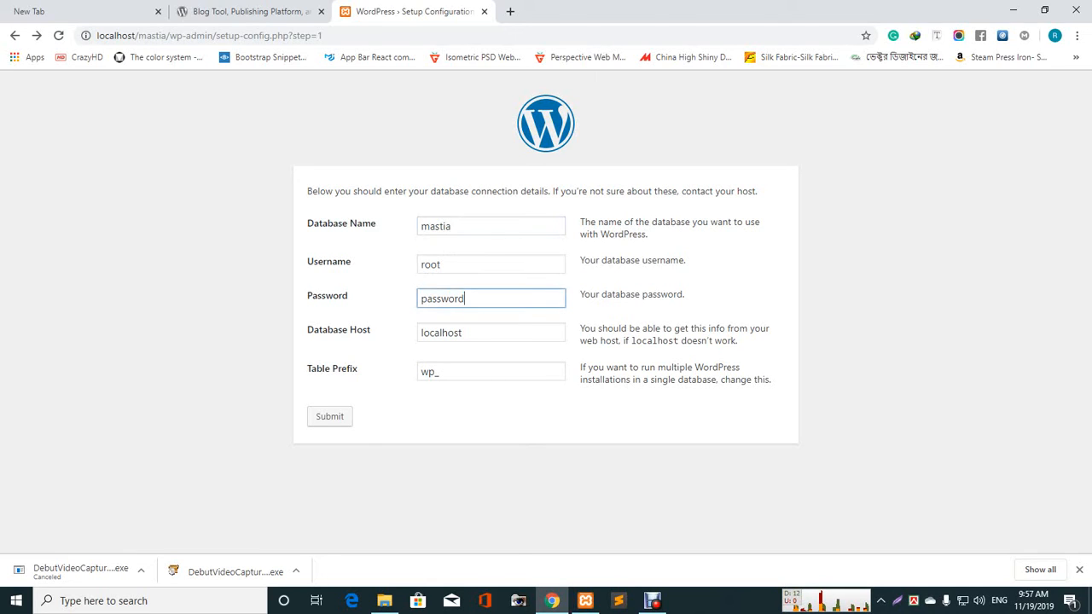
key(BackSpace)
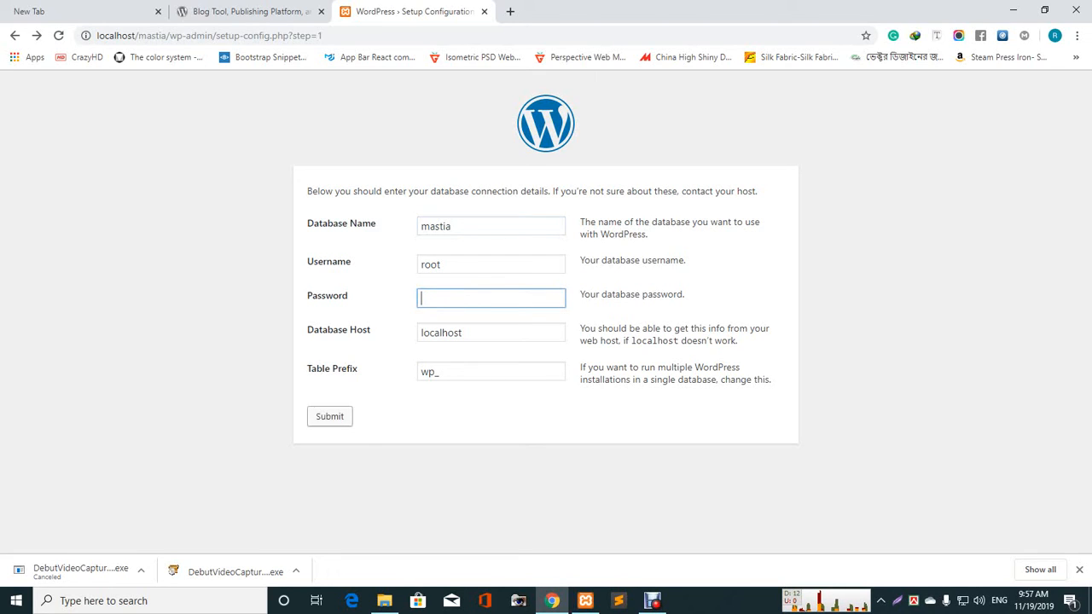
click(330, 416)
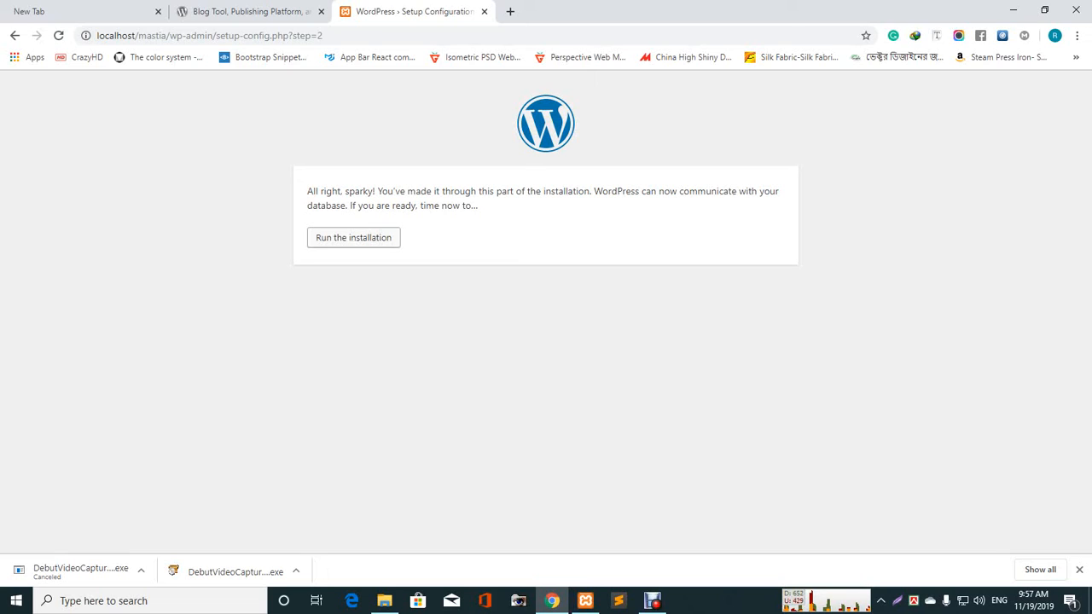
click(353, 237)
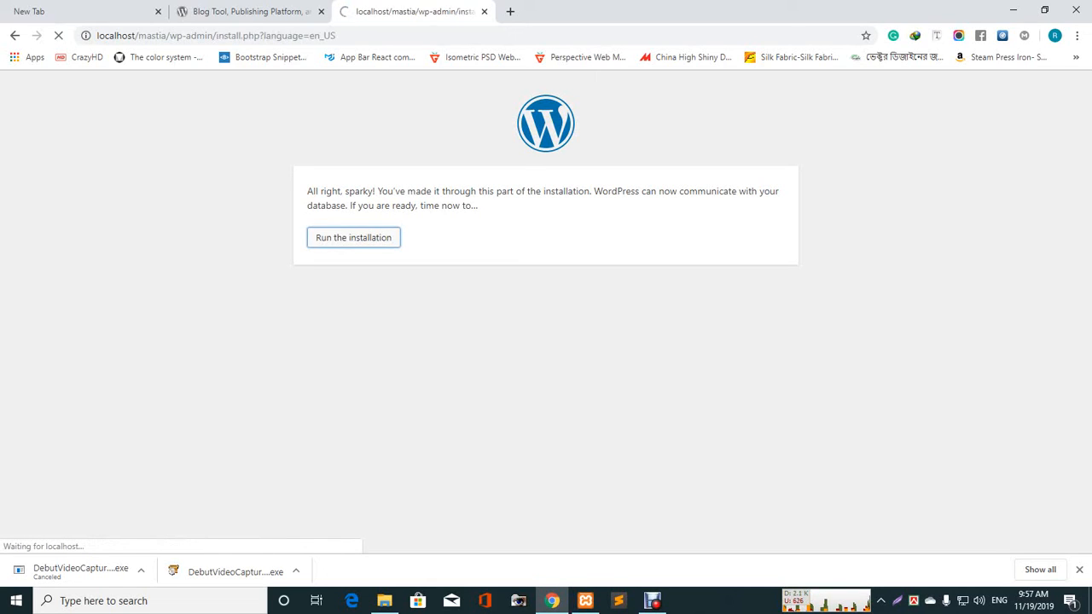
scroll(540, 311, down, 1)
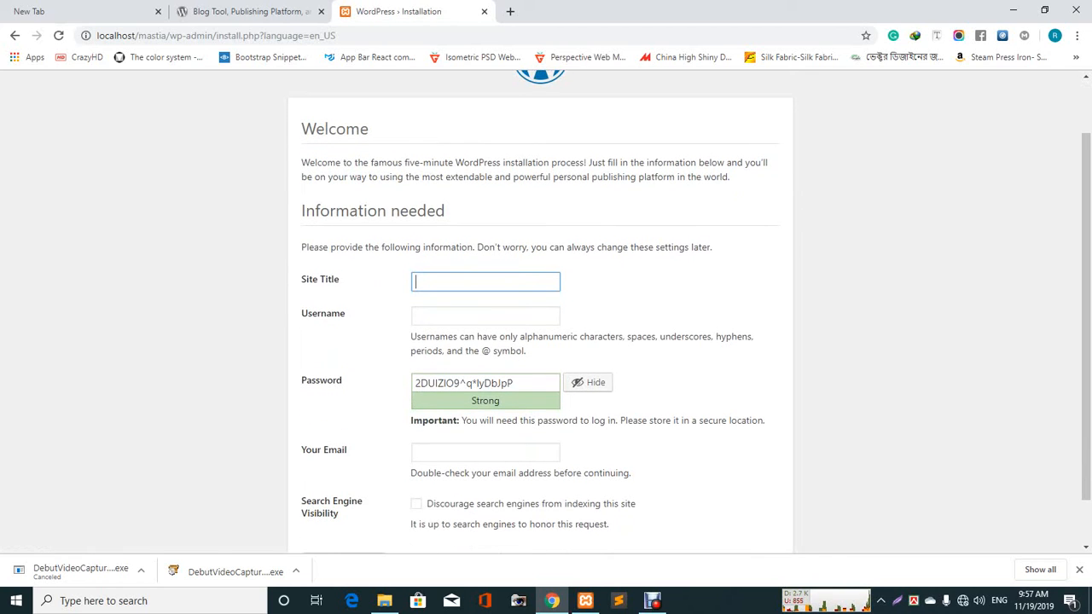
- Enter admin as the username and paste a short weak password over the generated one
click(485, 281)
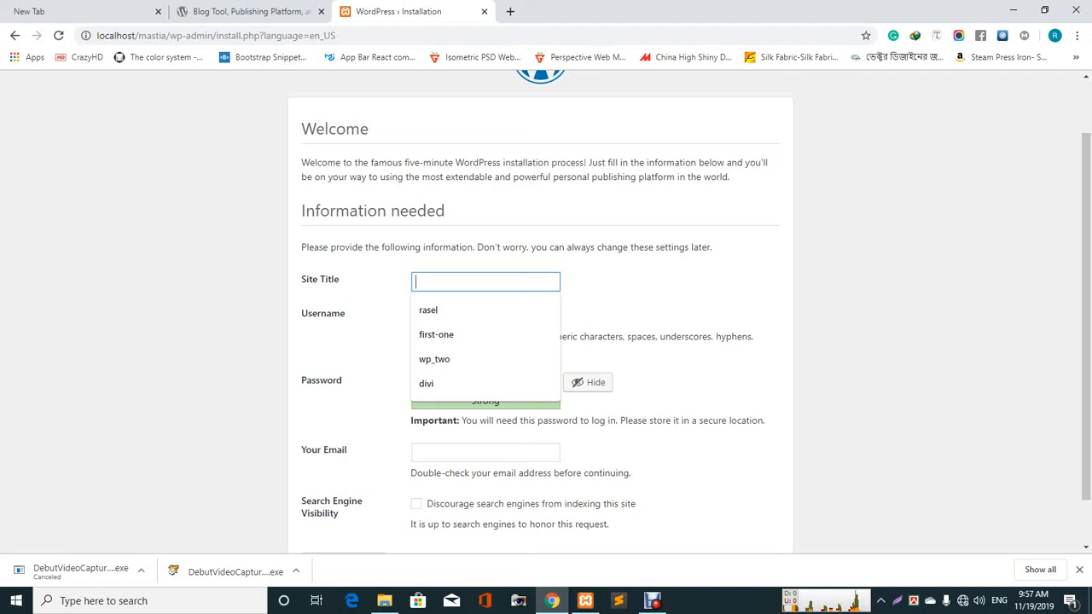
key(Escape)
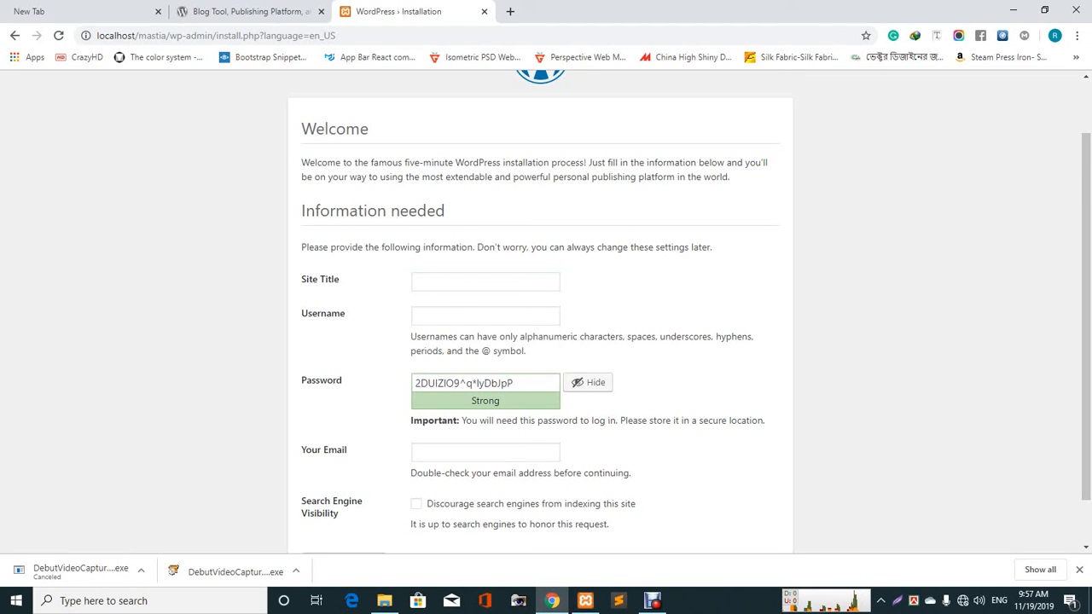
click(485, 315)
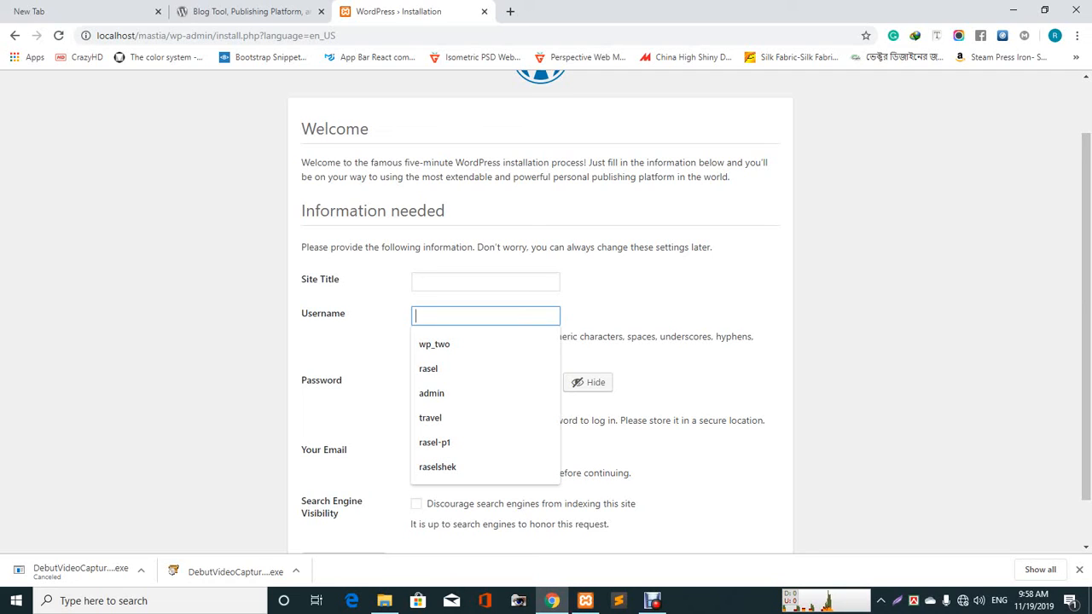
click(665, 299)
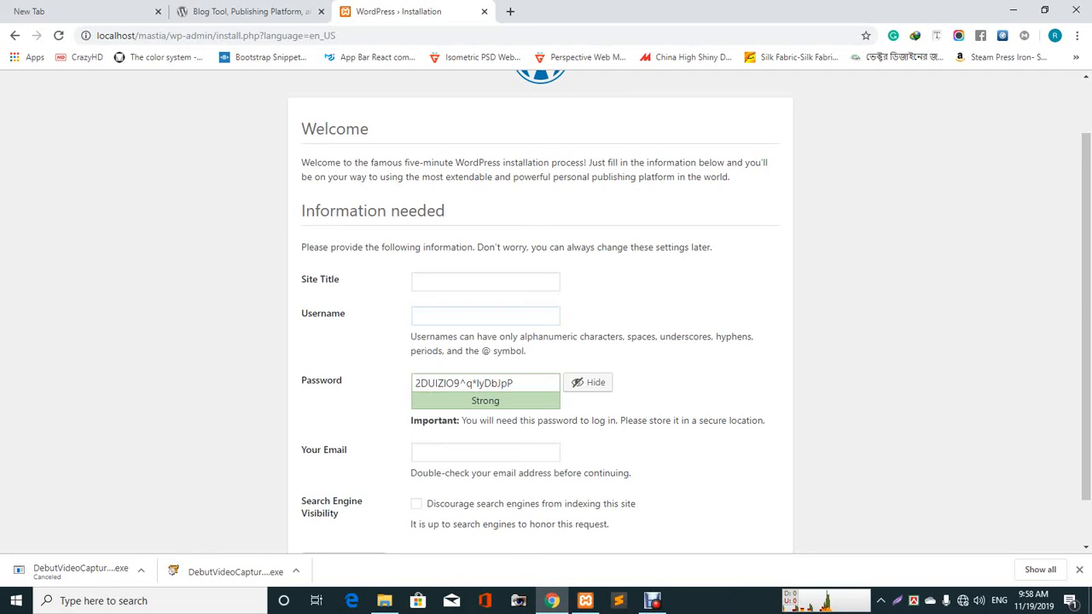
click(485, 316)
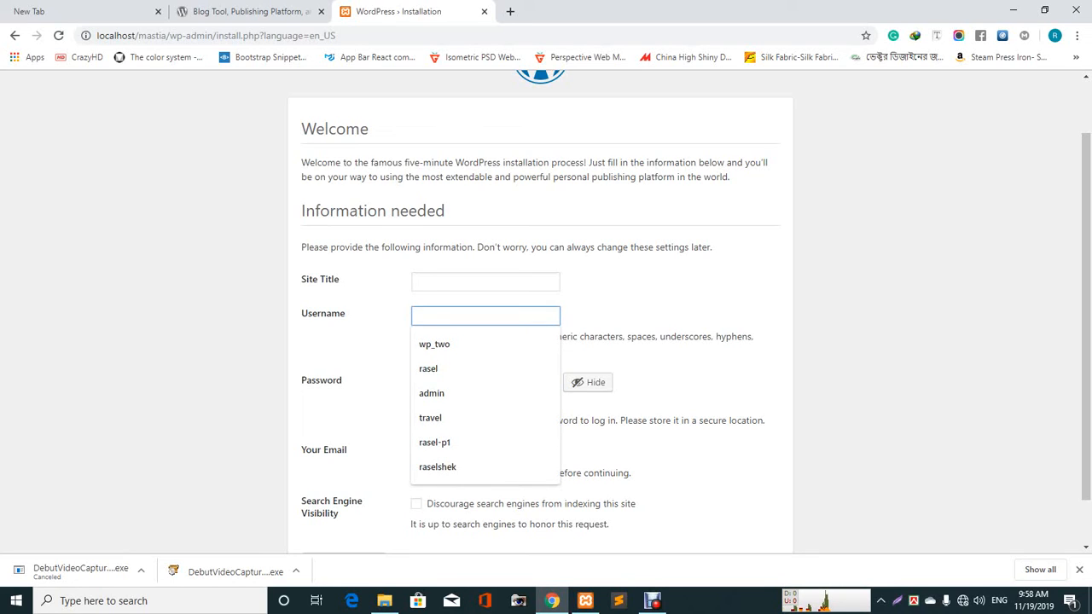
text(admin)
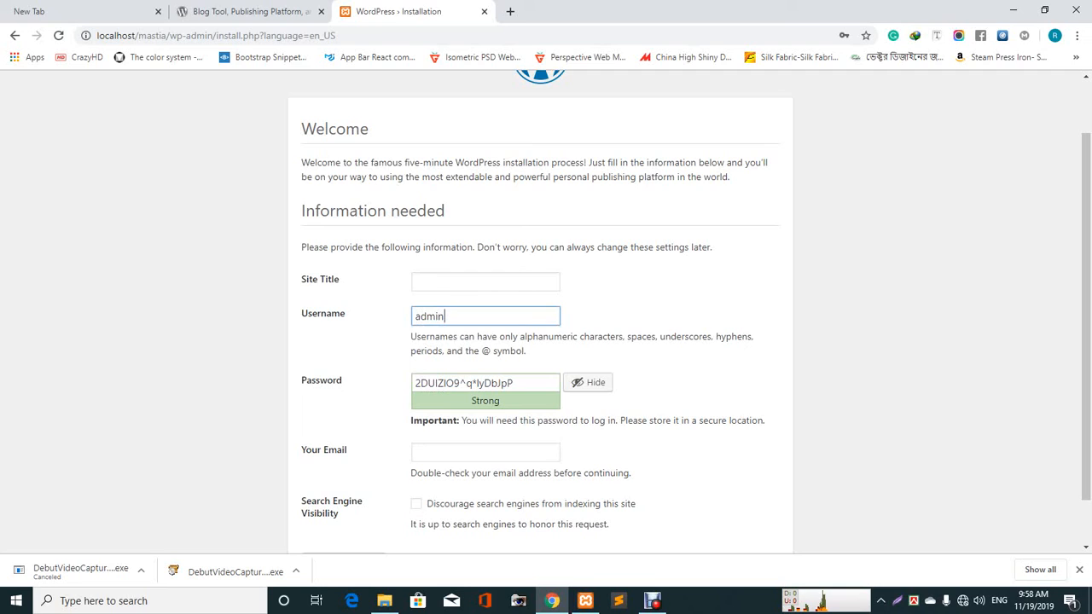
key(ctrl+a)
key(ctrl+c)
drag(519, 383, 413, 383)
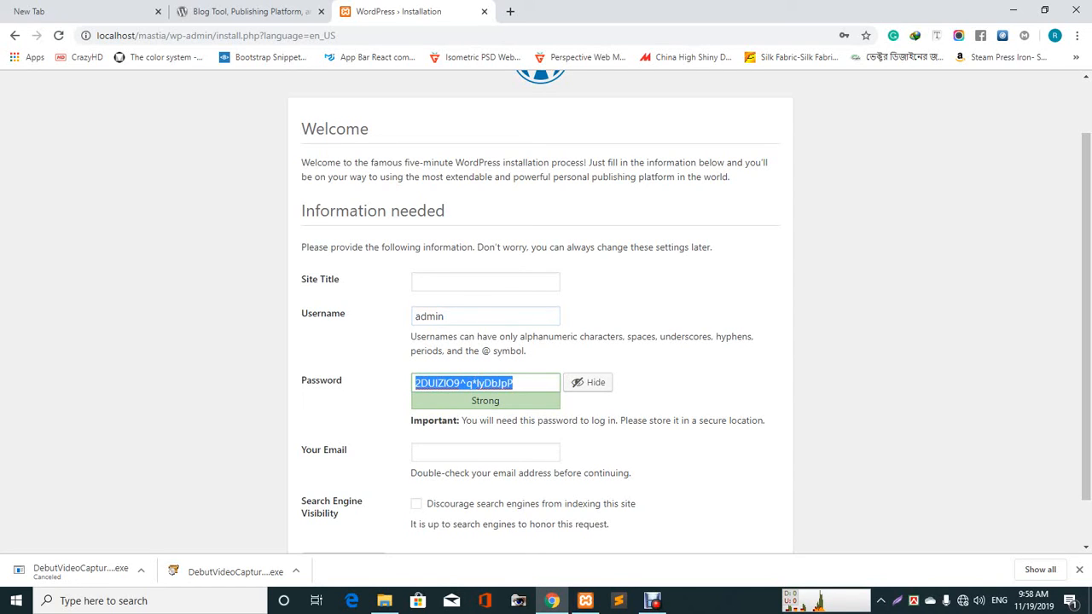
key(ctrl+v)
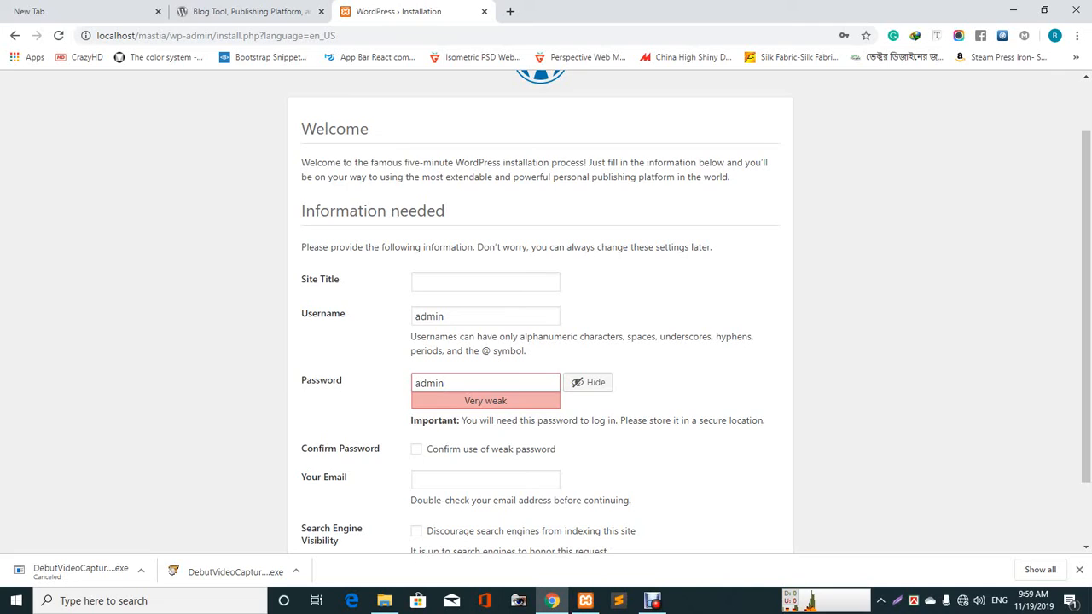
- Confirm the weak password, fill the admin e-mail from autofill, and install WordPress
scroll(546, 341, down, 1)
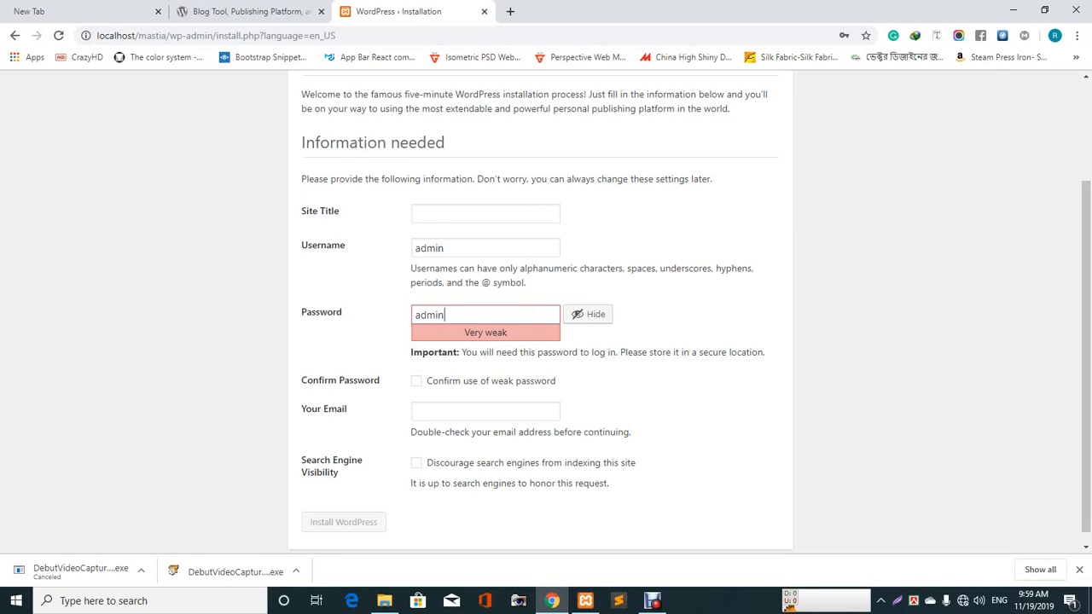
click(416, 381)
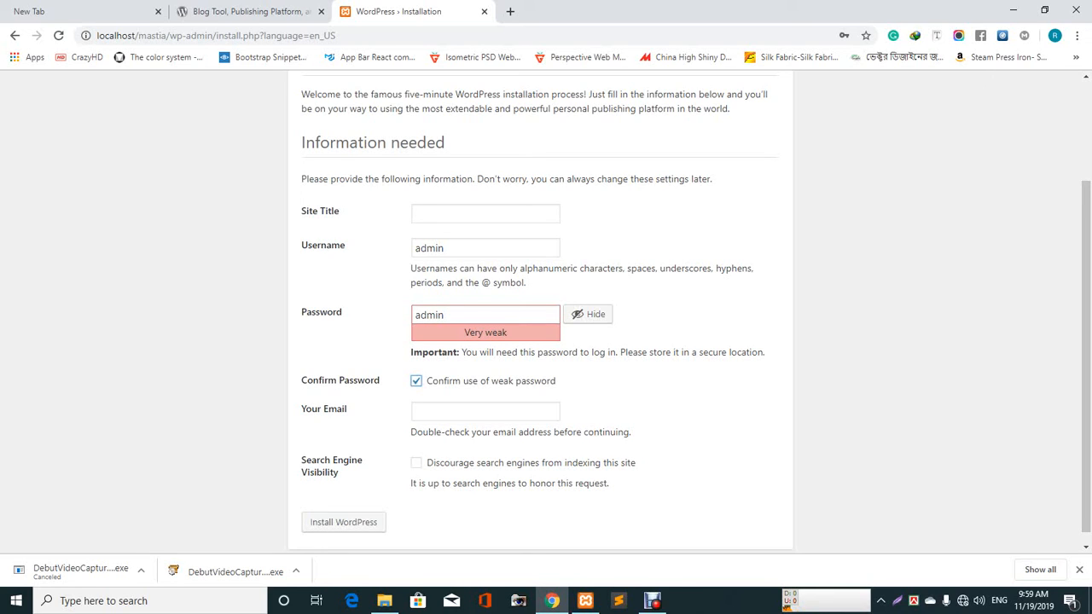
key(Tab)
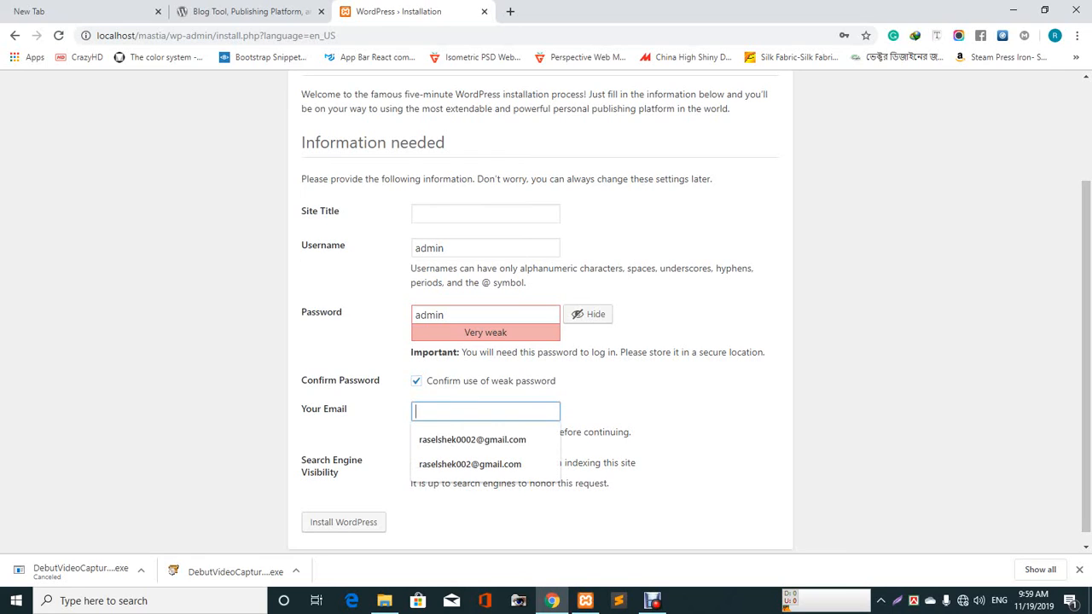
key(Down)
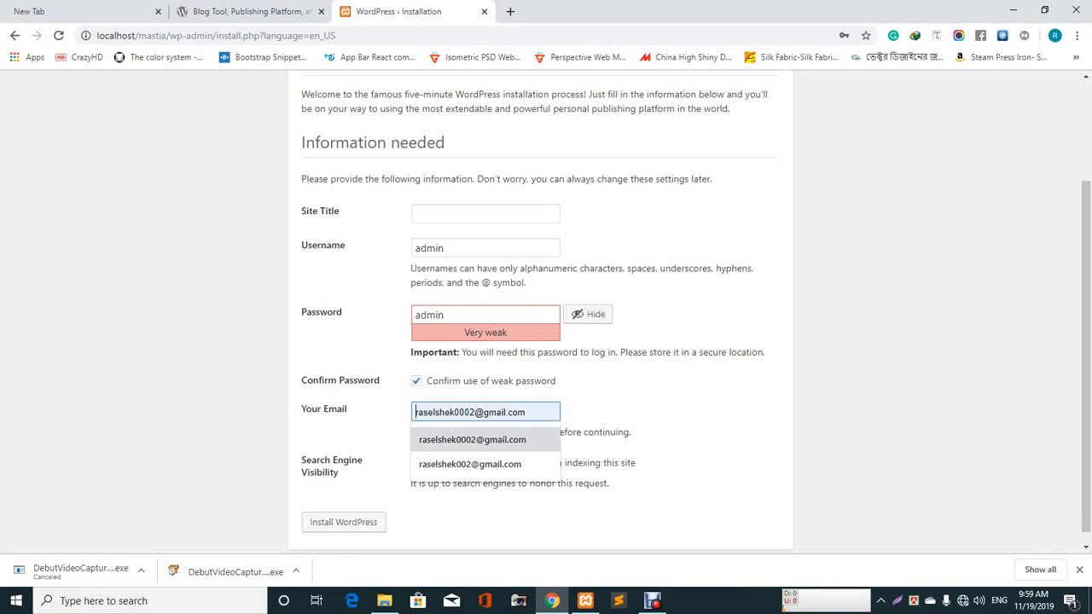
key(Return)
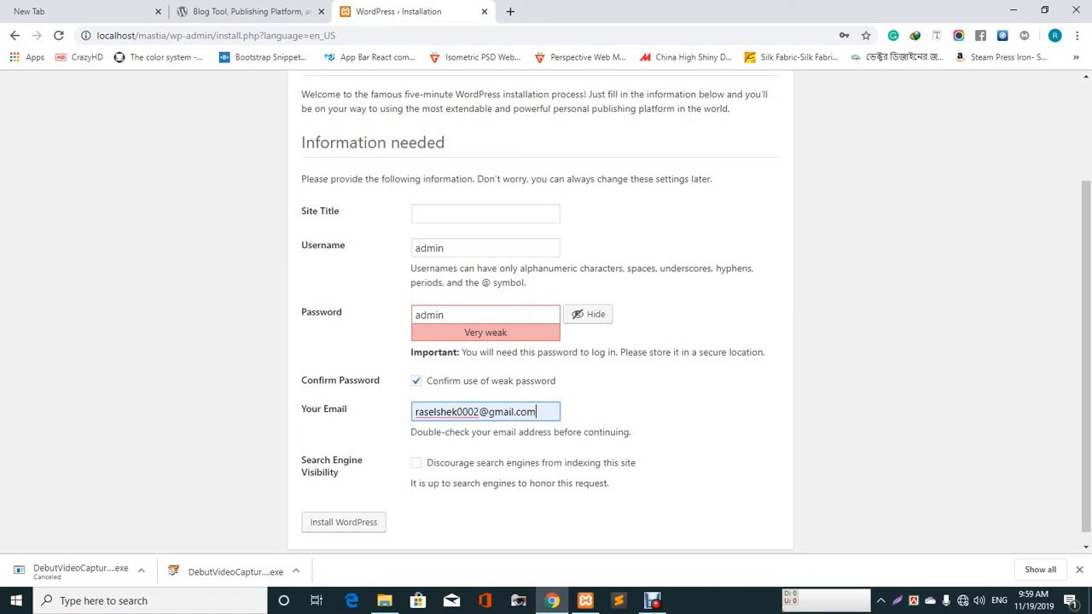
scroll(546, 341, down, 1)
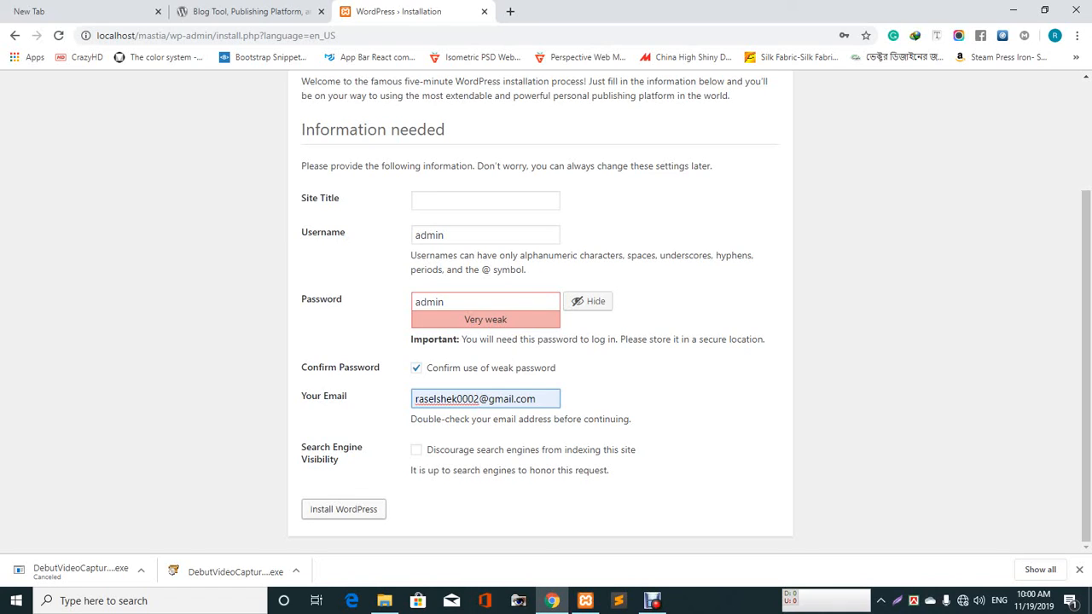
click(344, 510)
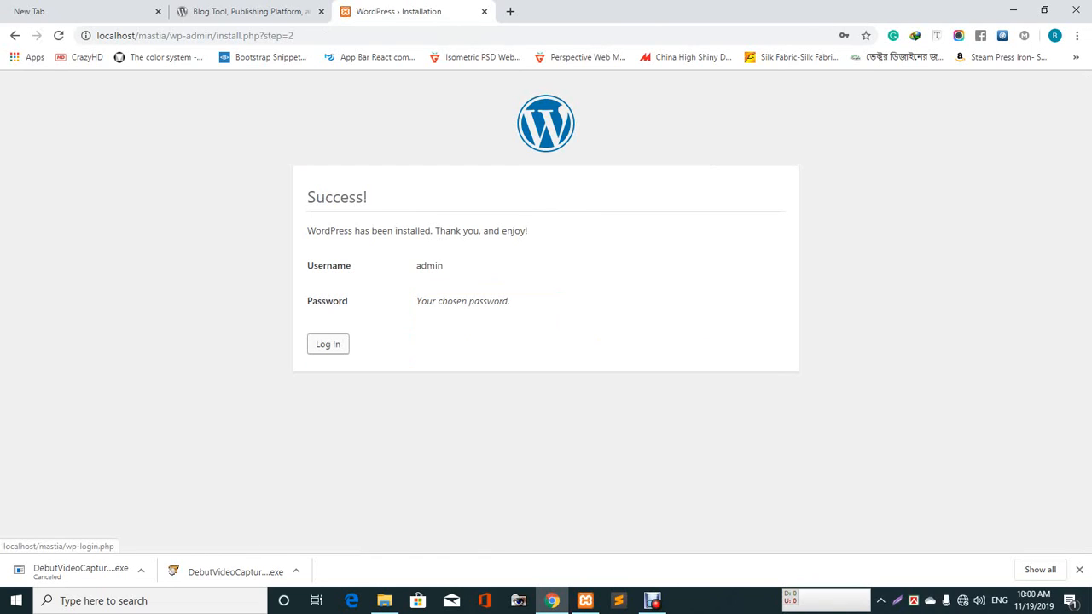
- Sign in on the login page with username admin and the saved password
click(328, 345)
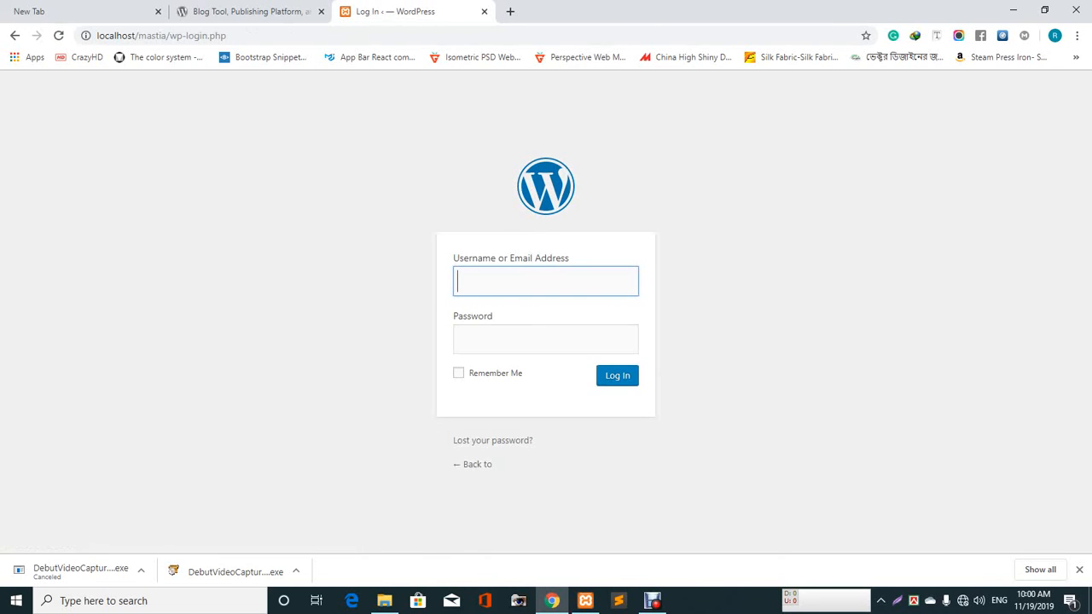
click(545, 282)
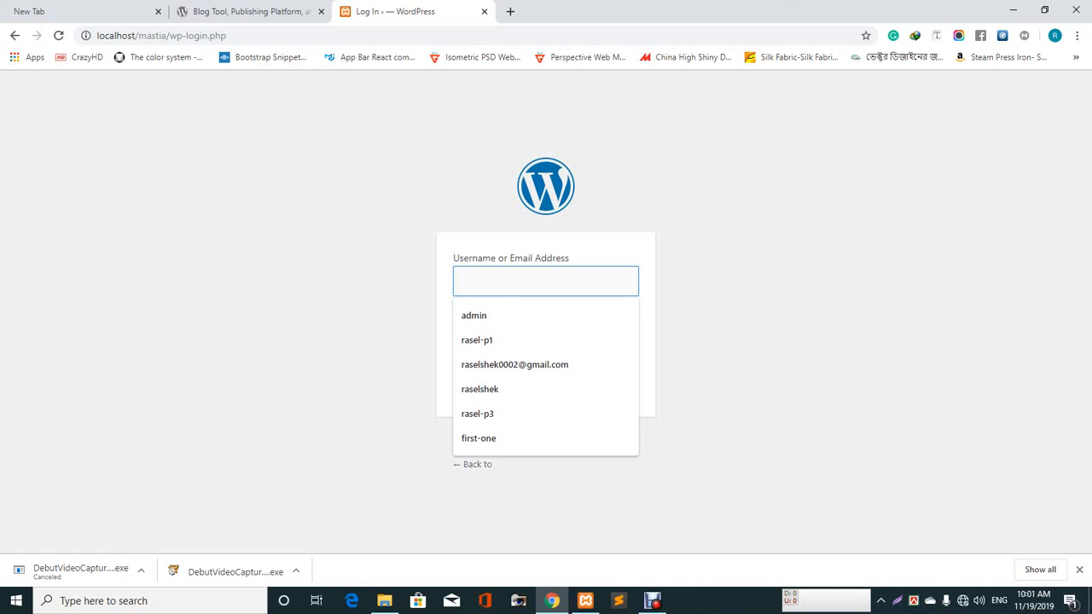
text(a)
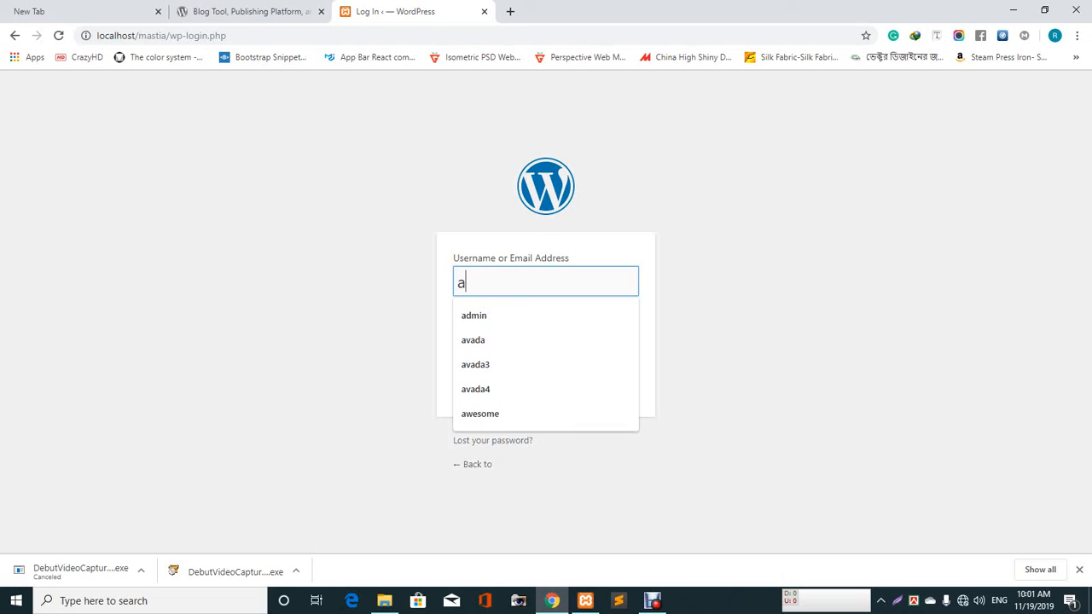
text(dmin)
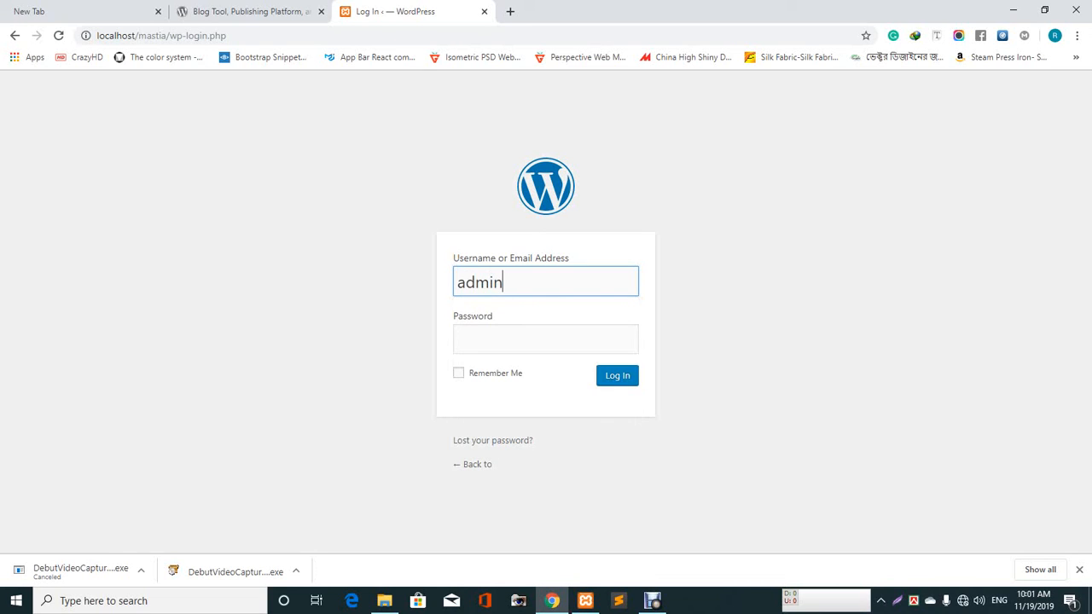
key(Tab)
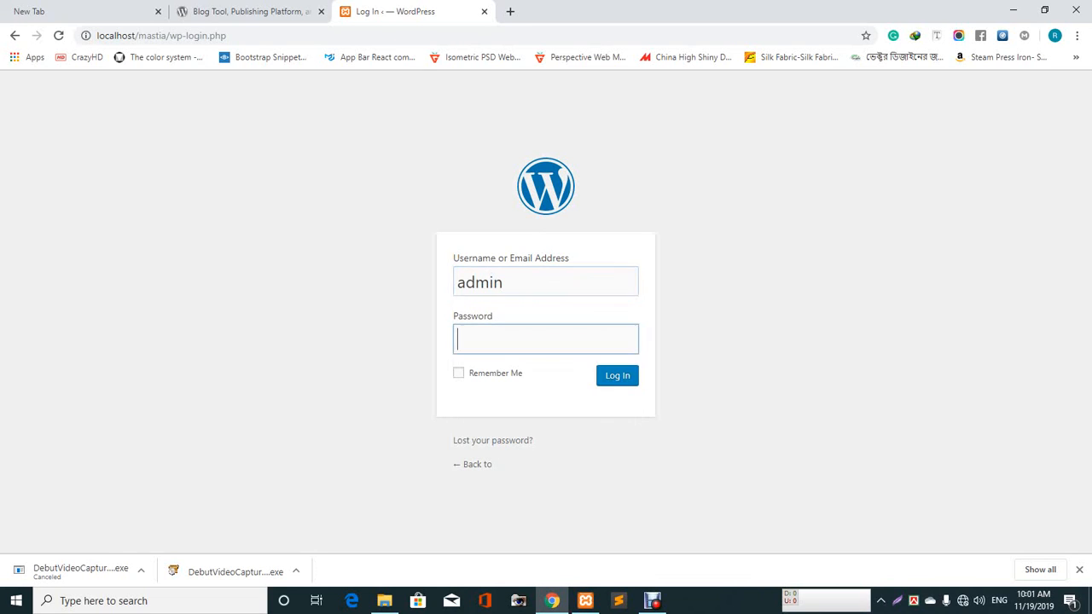
text(admin)
key(Return)
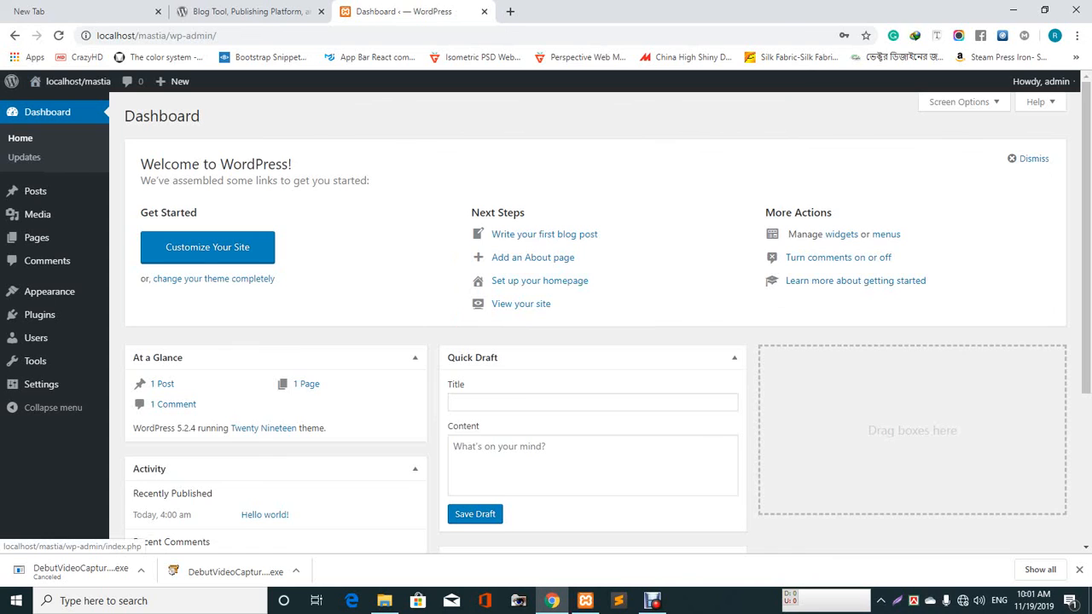
- Open the public site localhost/mastia/ in a new tab using Visit Site from the admin bar
scroll(588, 324, down, 3)
scroll(546, 324, up, 3)
mouse_move(77, 81)
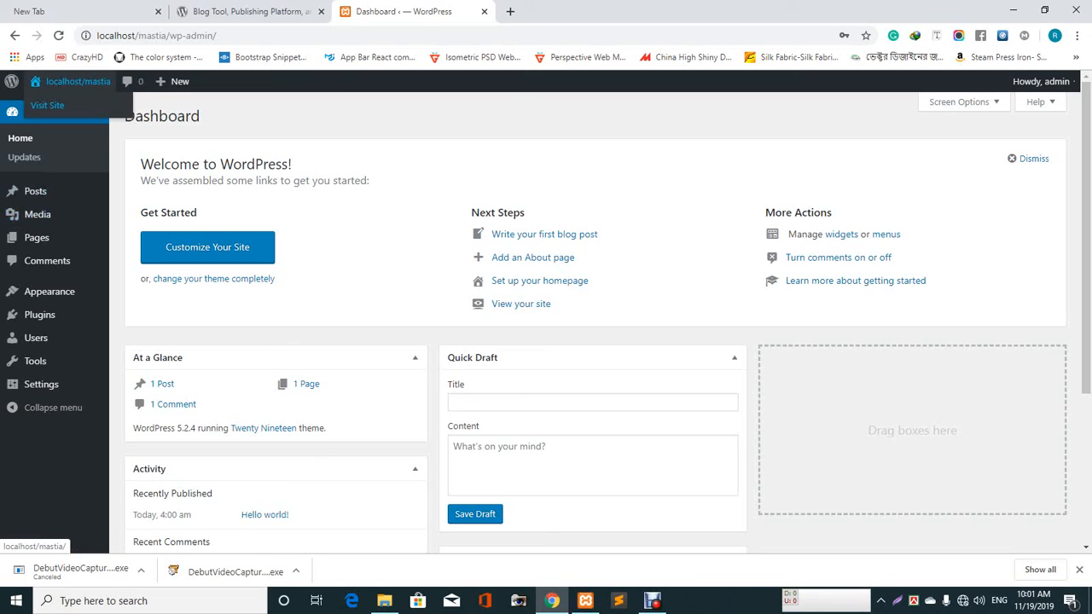
ctrl+click(48, 106)
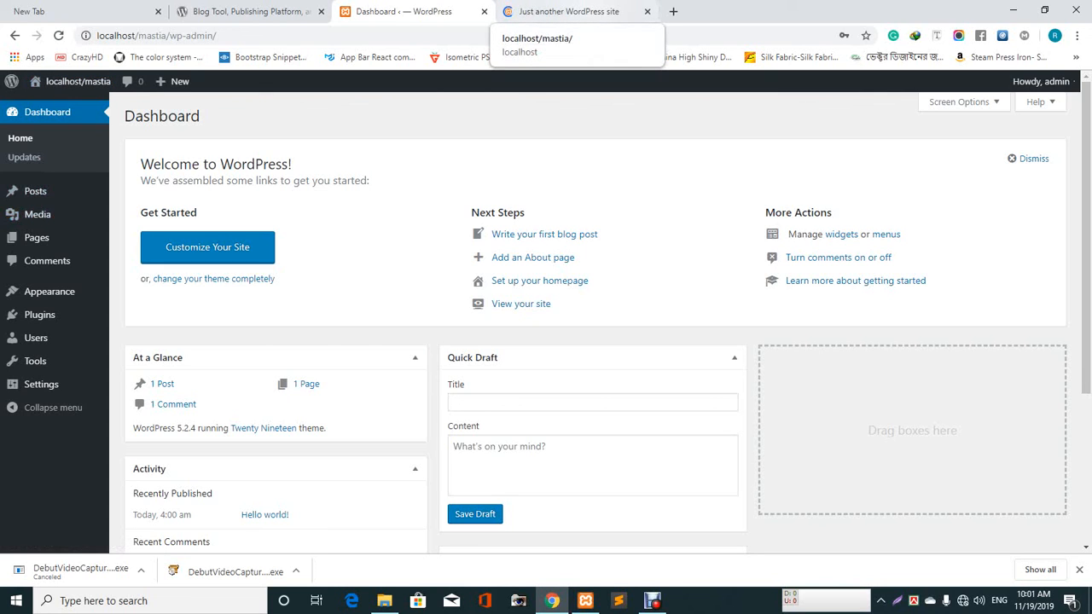
click(563, 11)
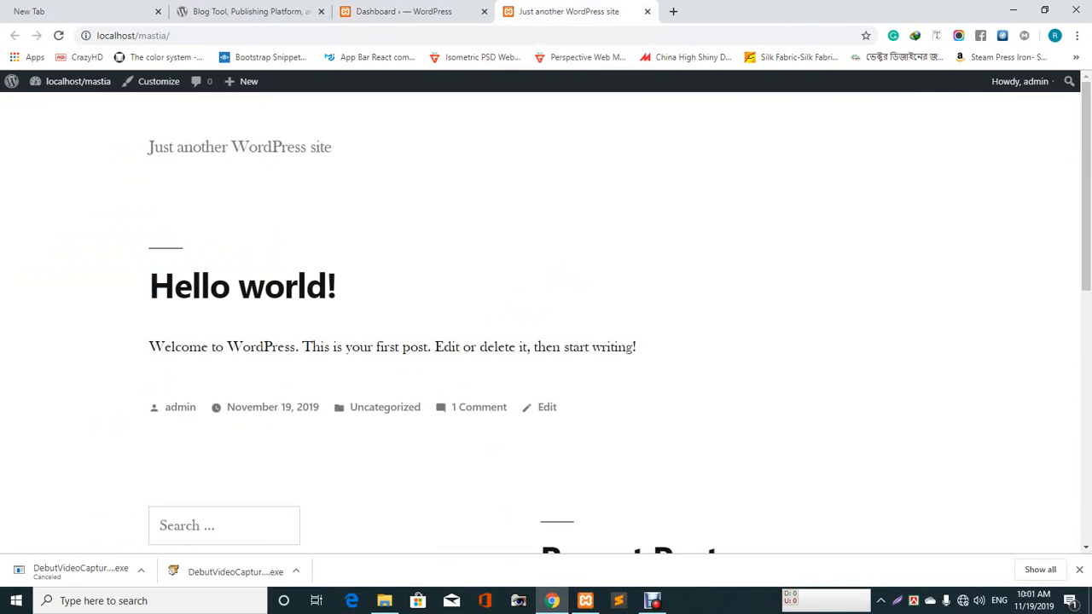
scroll(546, 341, down, 1)
scroll(546, 341, down, 6)
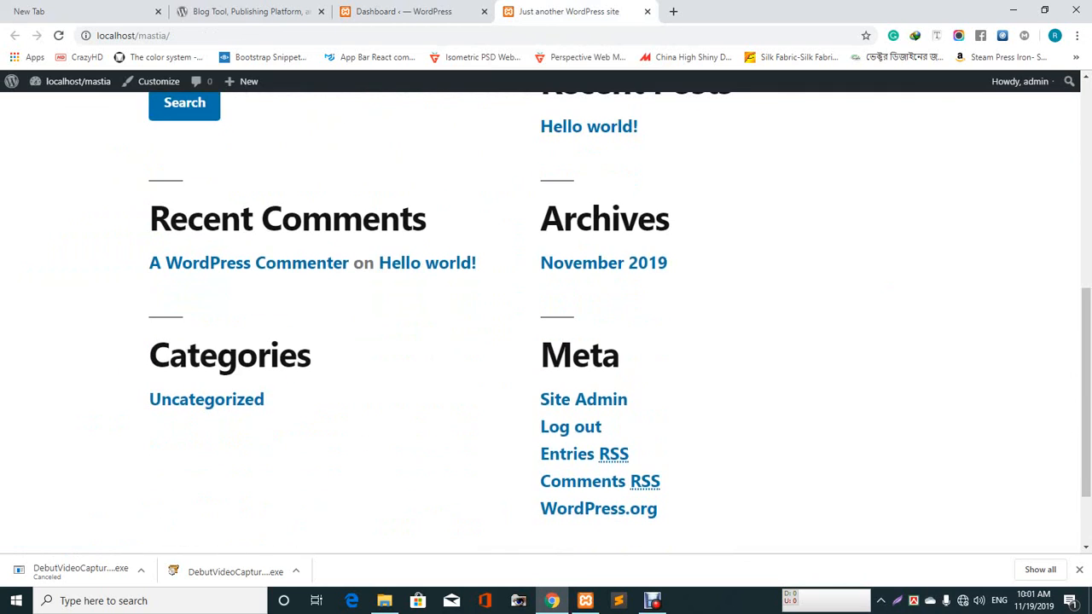
scroll(545, 342, up, 7)
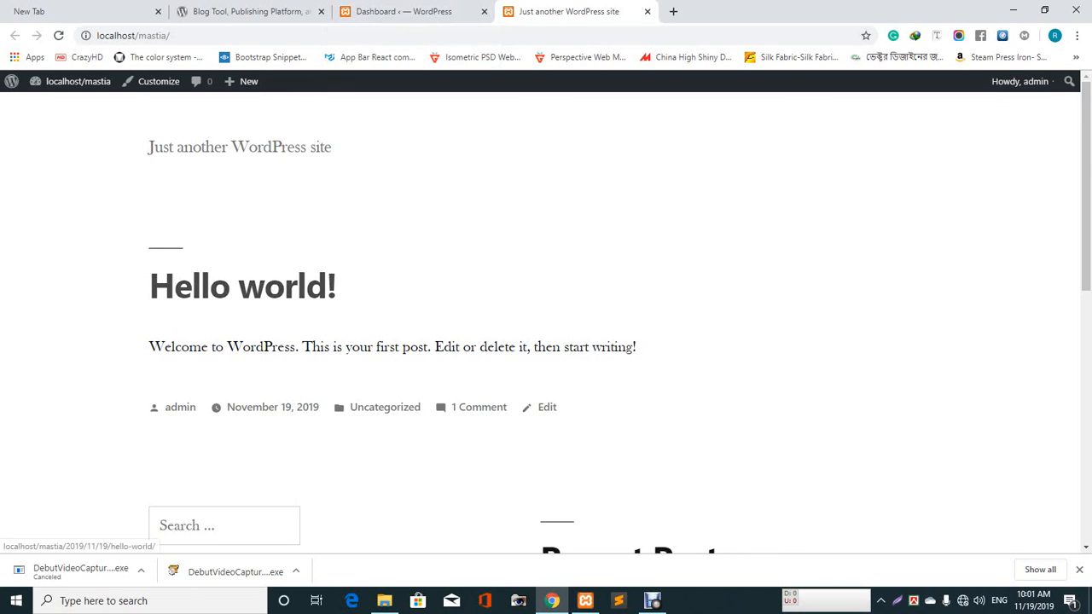
scroll(545, 324, down, 3)
scroll(545, 324, down, 4)
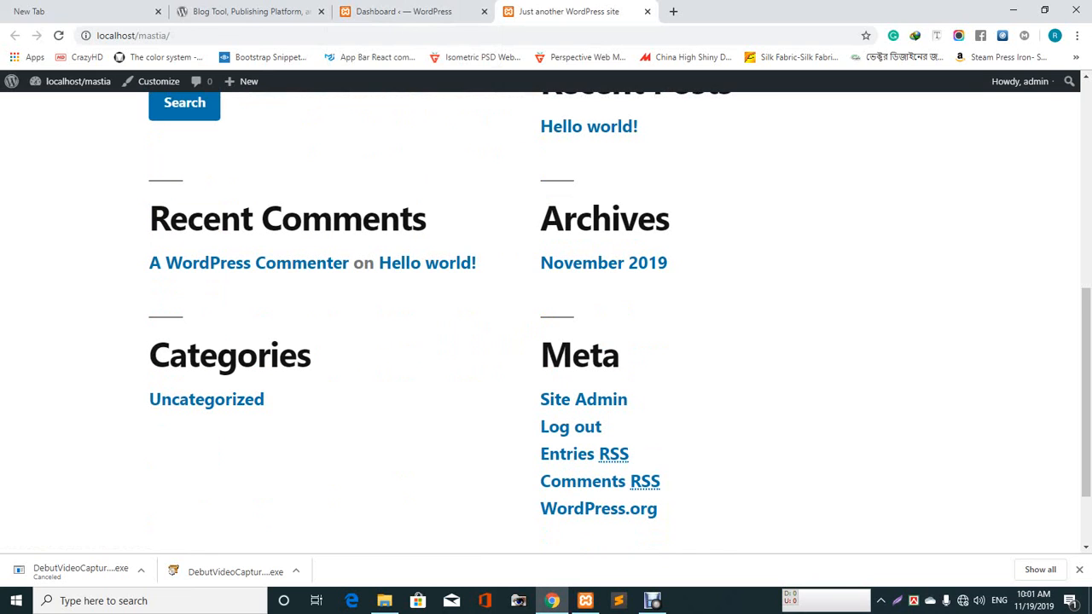
scroll(546, 324, down, 2)
scroll(546, 324, up, 5)
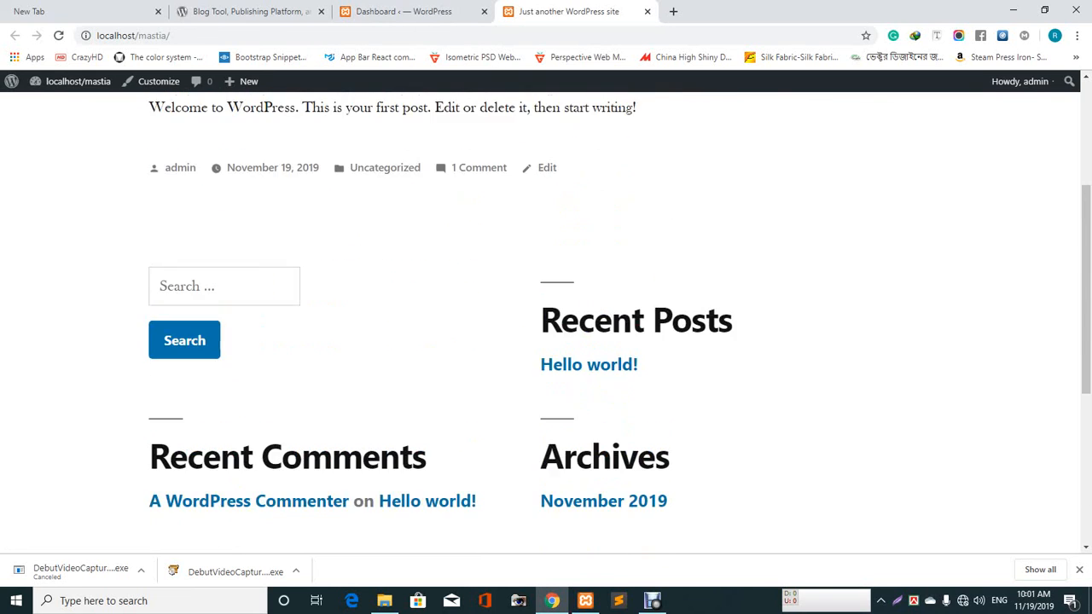
scroll(545, 324, up, 3)
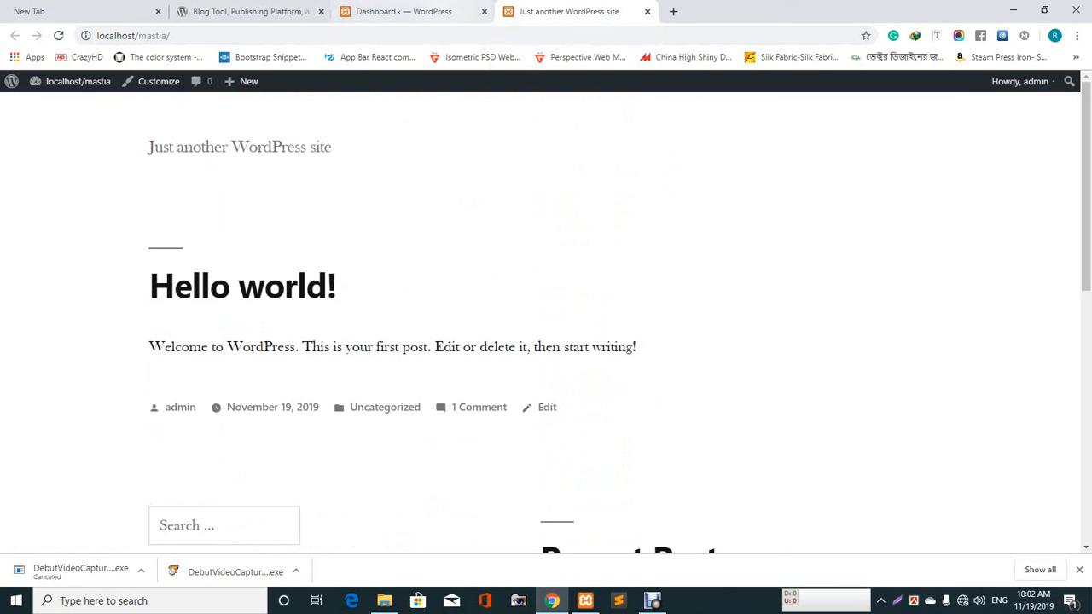
click(404, 11)
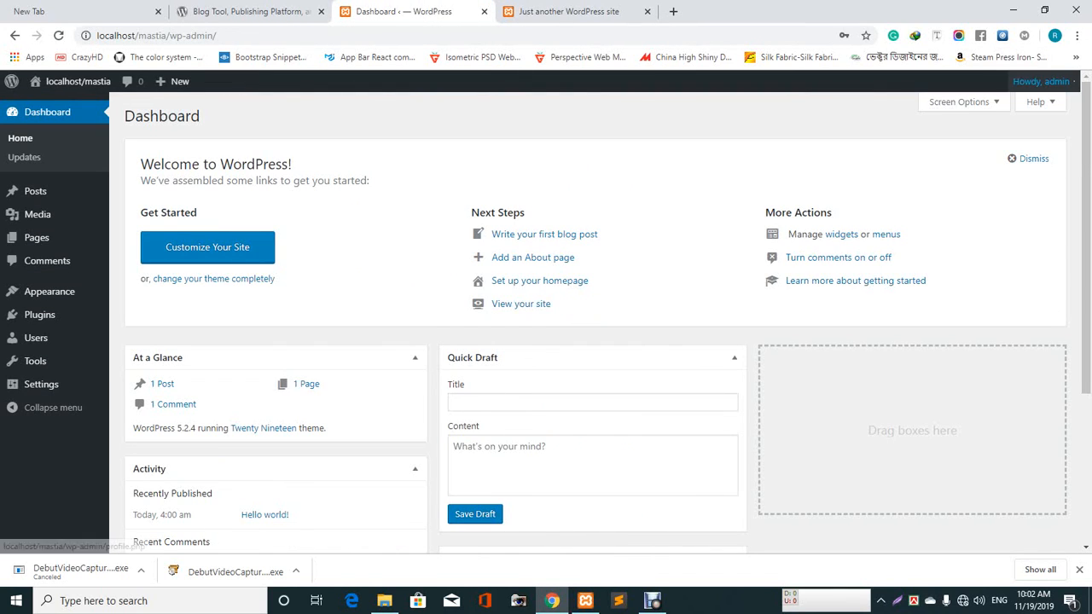
mouse_move(1036, 81)
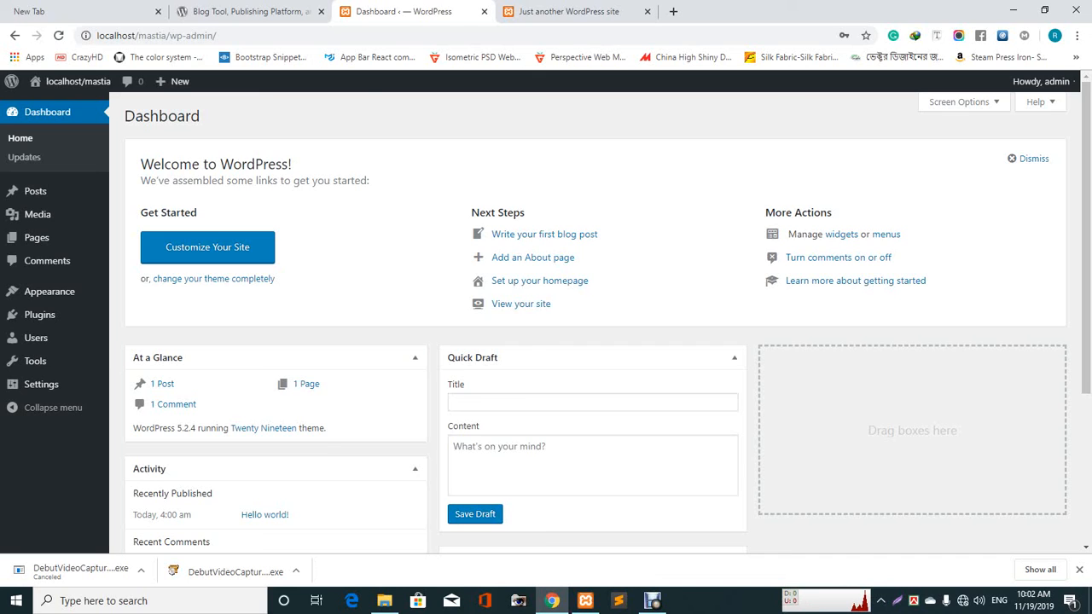
click(652, 600)
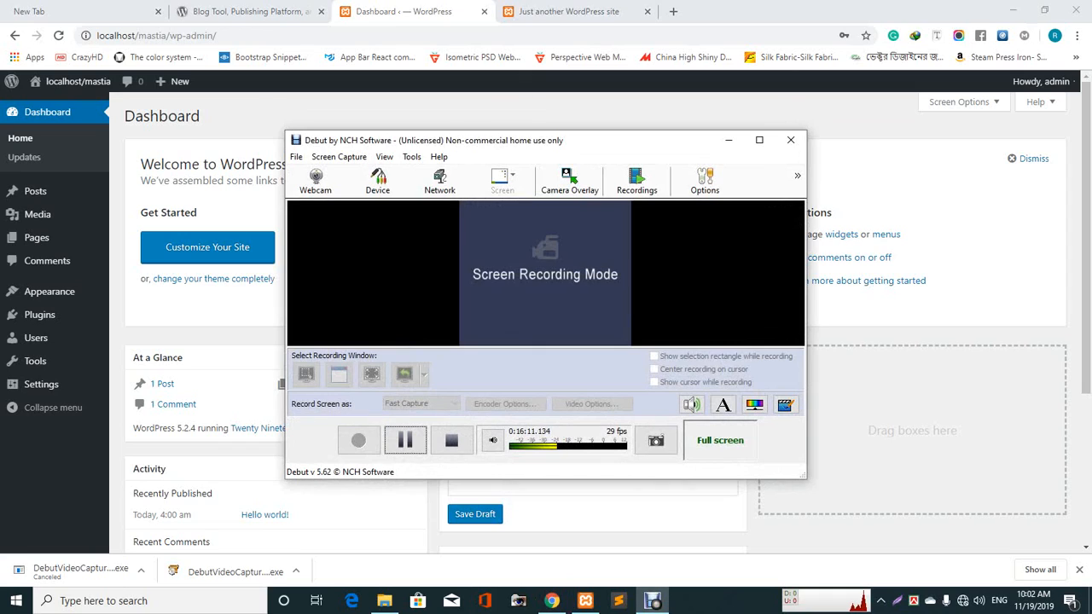